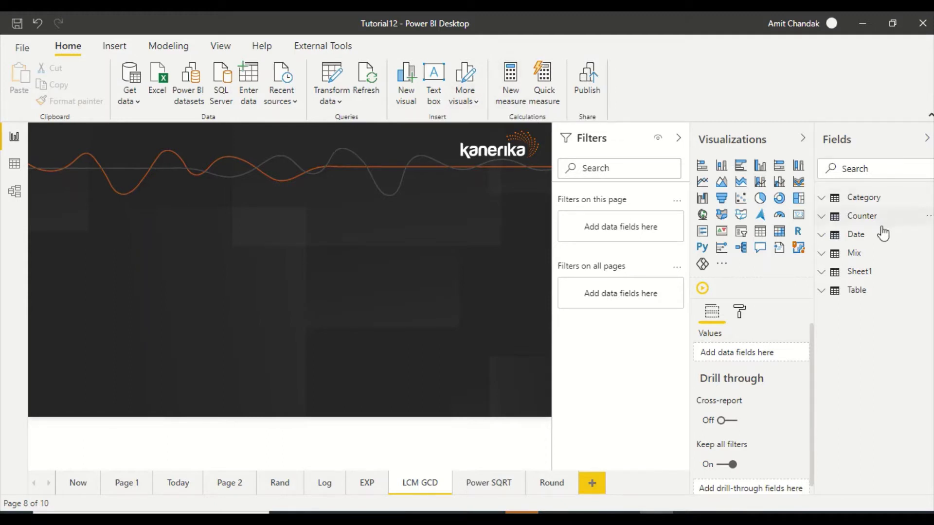
# Create a measure named LCM in the Sheet1 table with the formula Lcm(10,20).
pyautogui.click(861, 272)
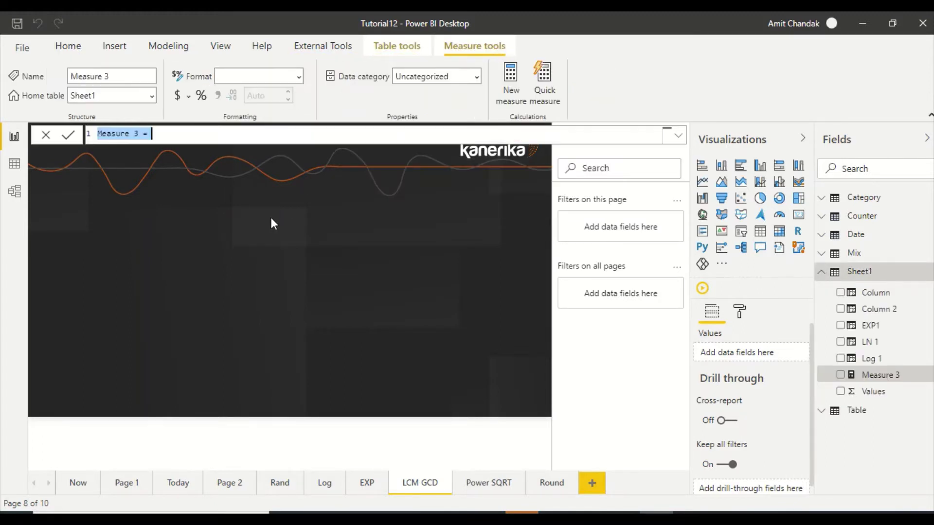
pyautogui.click(154, 136)
pyautogui.moveTo(144, 136); pyautogui.dragTo(74, 126)
pyautogui.write('LCM= ')
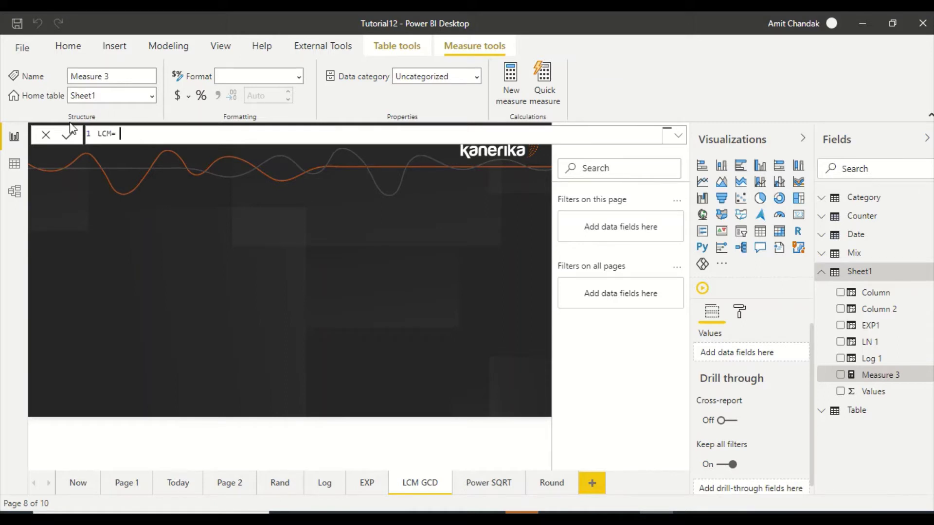
pyautogui.write('Lcm(')
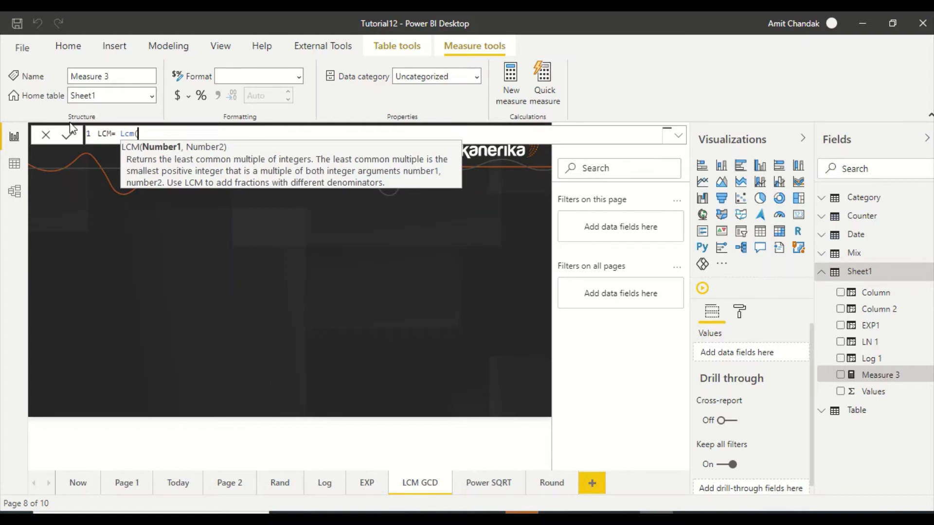
pyautogui.write('10,20')
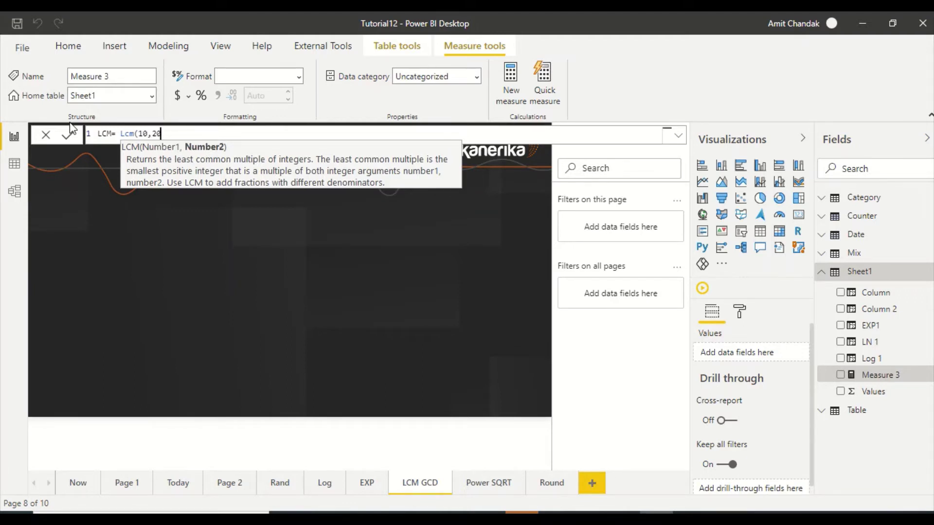
pyautogui.write(')')
pyautogui.click(68, 134)
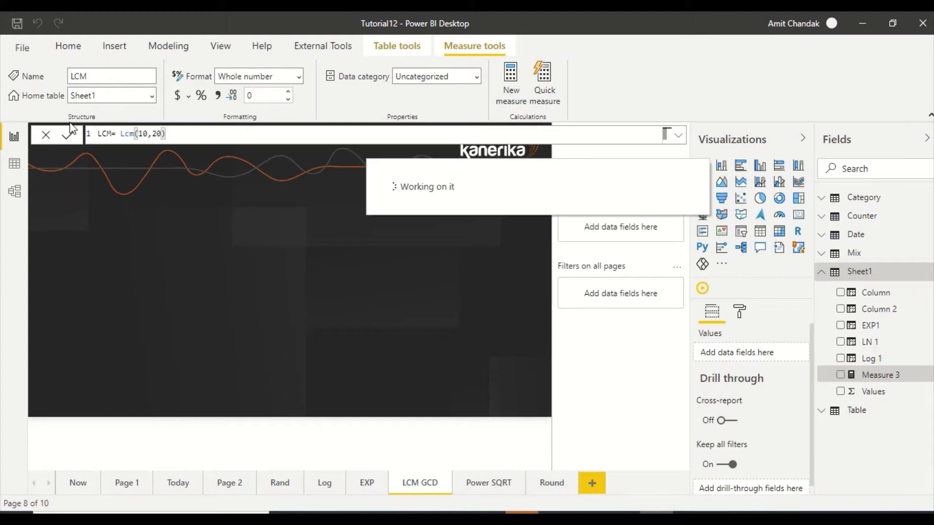
# Add a card visual showing the LCM measure and resize it into a shorter, wider rectangle.
pyautogui.click(798, 214)
pyautogui.moveTo(876, 340); pyautogui.dragTo(146, 284)
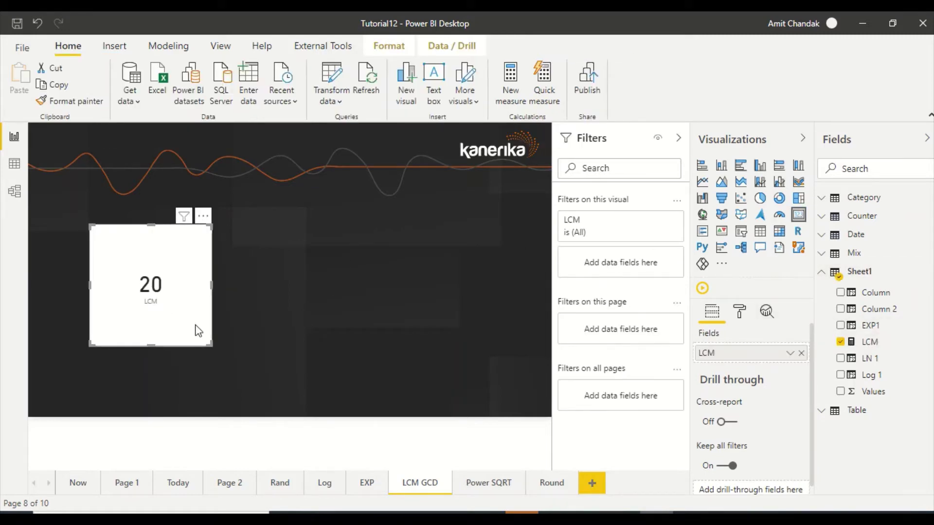
pyautogui.moveTo(211, 345); pyautogui.dragTo(203, 294)
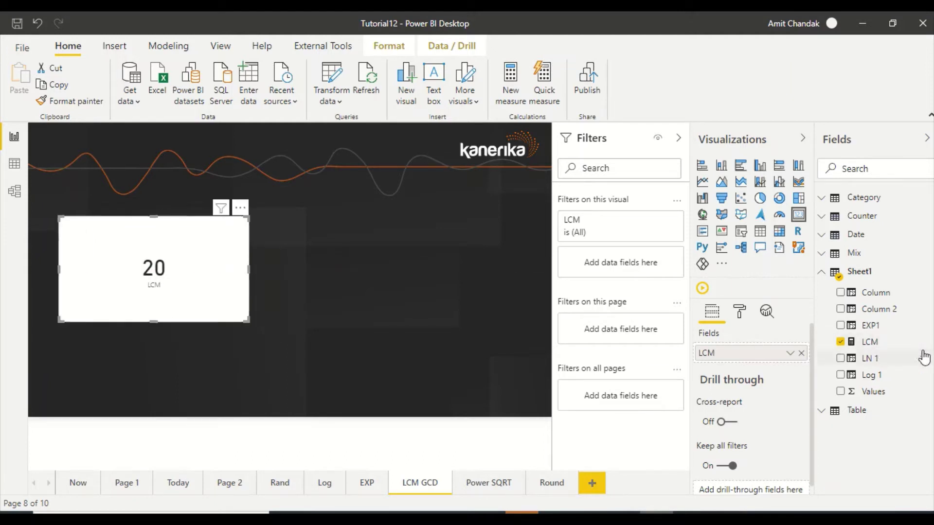
# Change the first number in the LCM measure's formula to 7.
pyautogui.click(869, 342)
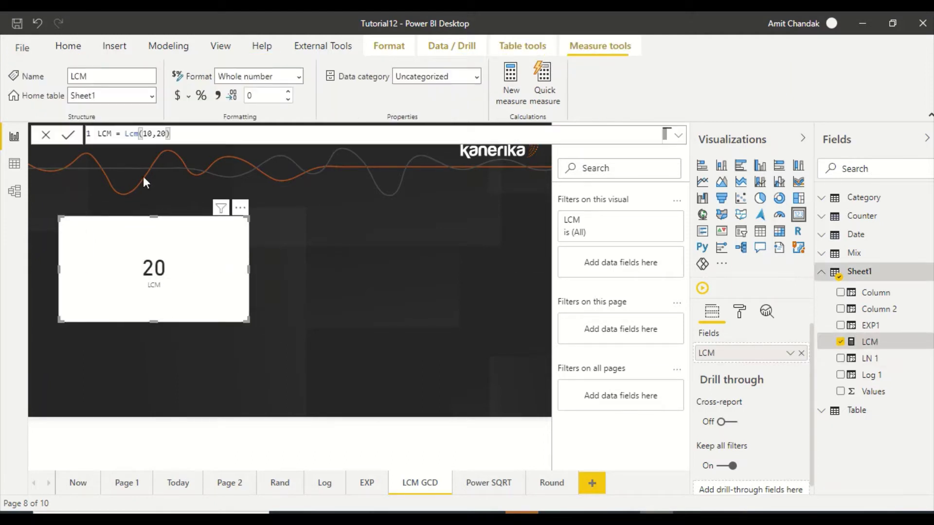
pyautogui.doubleClick(146, 134)
pyautogui.write('7')
pyautogui.press('Return')
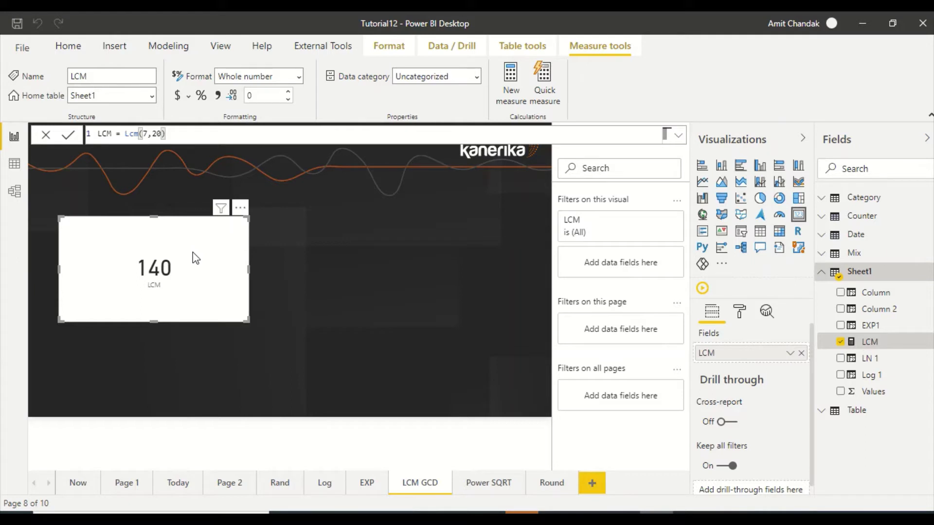
# Change the second number in the LCM measure's formula to 21.
pyautogui.doubleClick(155, 134)
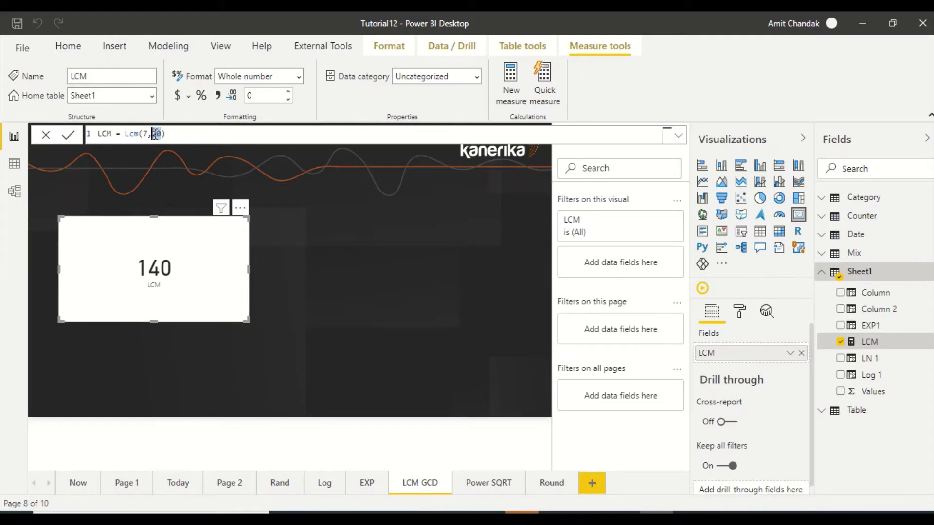
pyautogui.click(157, 133)
pyautogui.press('Delete')
pyautogui.write('1')
pyautogui.press('Return')
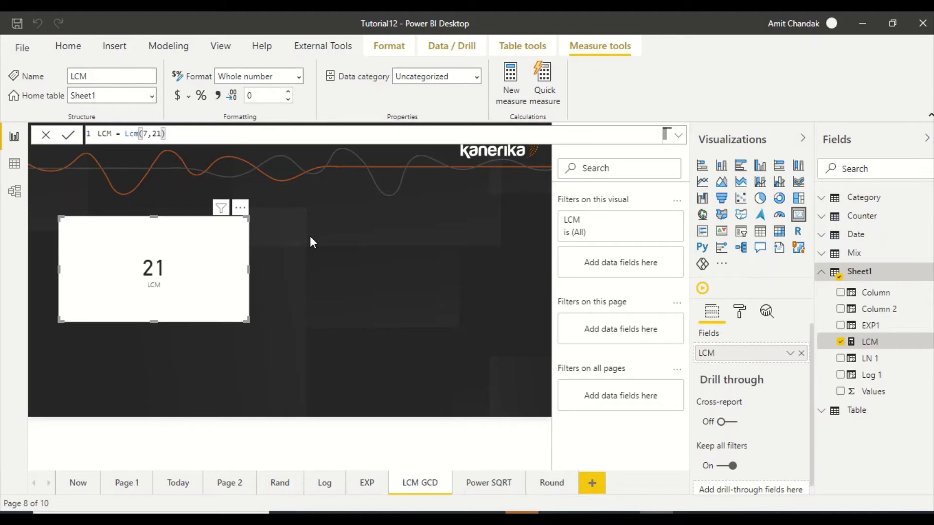
# Set the first number in the LCM measure's formula to 14 and deselect the card.
pyautogui.click(146, 134)
pyautogui.write('14')
pyautogui.press('Return')
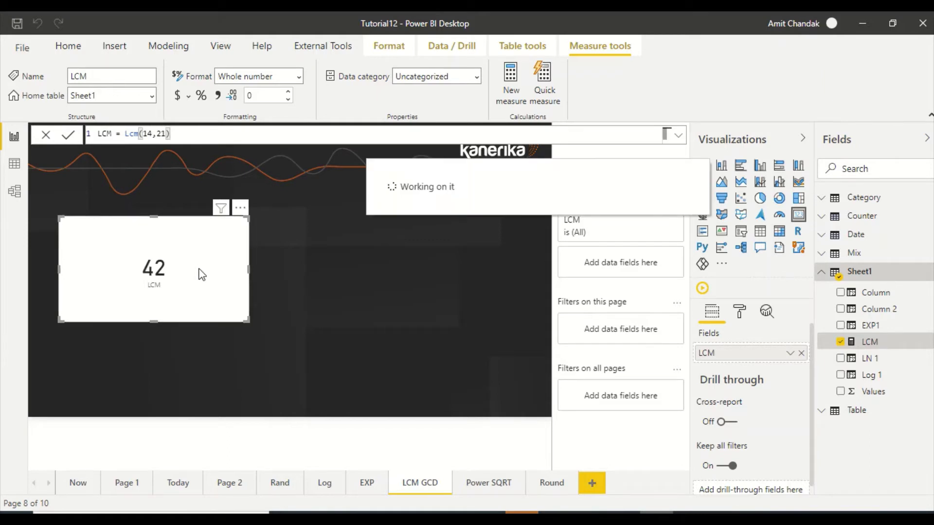
pyautogui.click(370, 254)
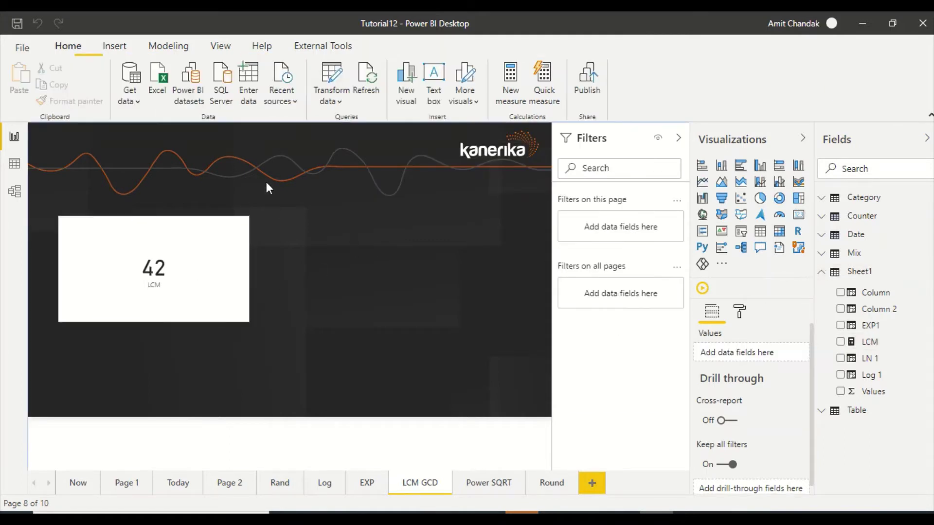
# Create a measure named GCD in the Category table with the formula gcd(7,21).
pyautogui.click(515, 88)
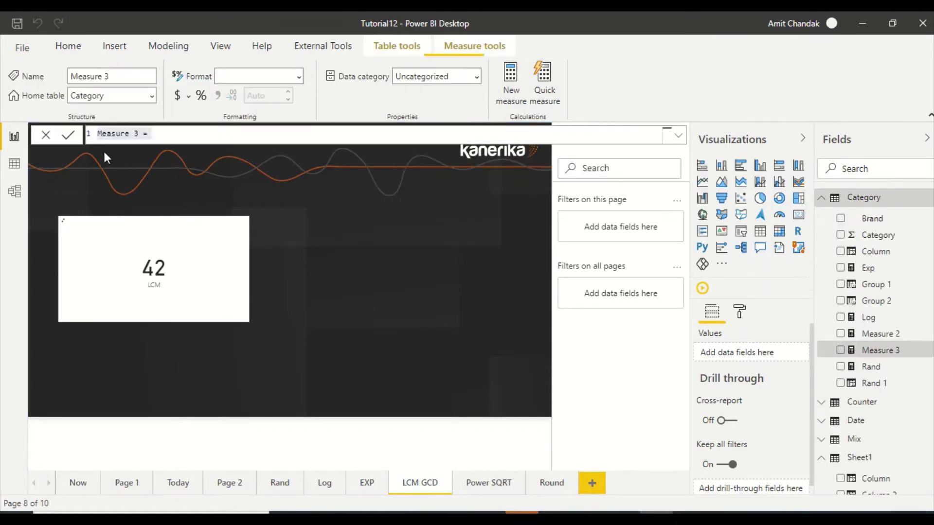
pyautogui.moveTo(140, 134); pyautogui.dragTo(96, 134)
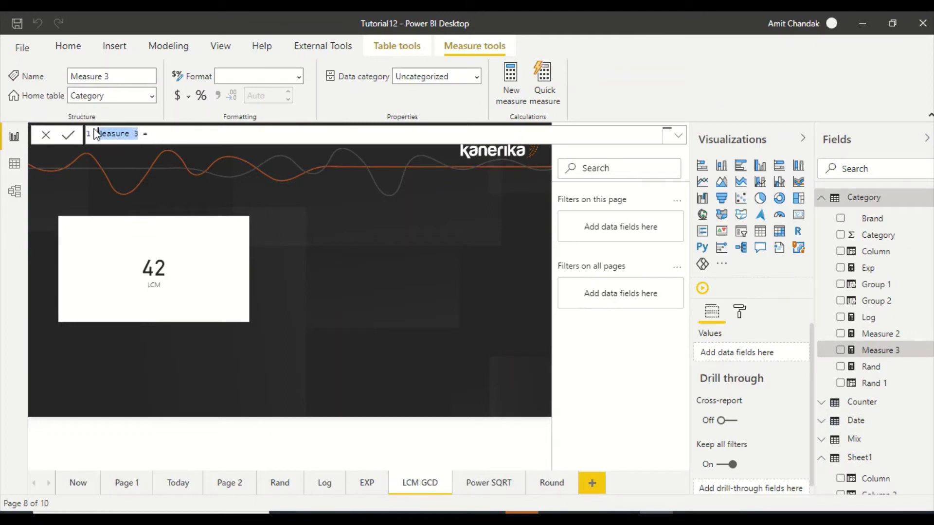
pyautogui.hotkey('ctrl', 'a')
pyautogui.press('Delete')
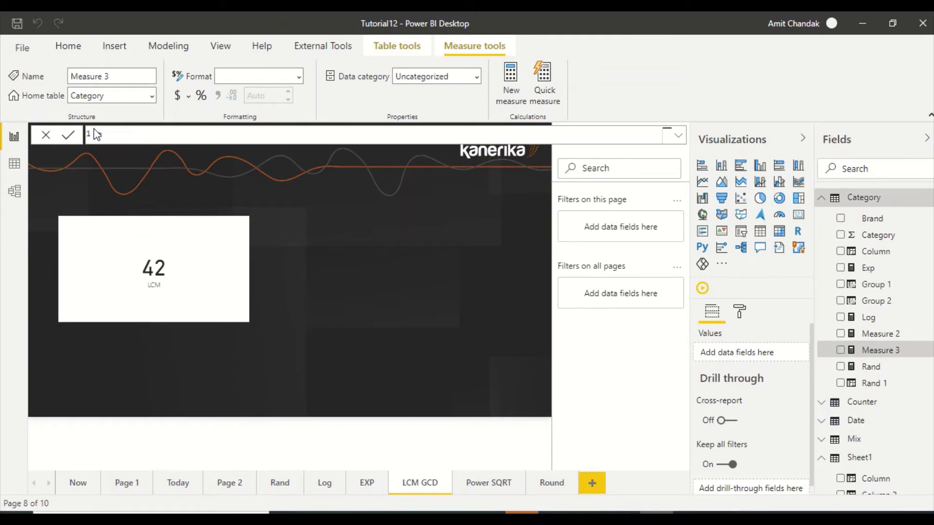
pyautogui.write('GCD = gcd')
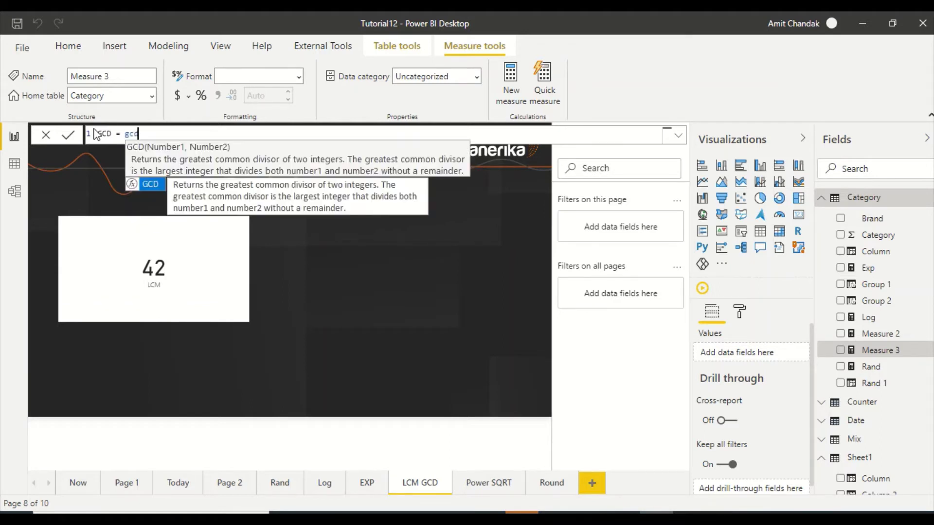
pyautogui.write('(7')
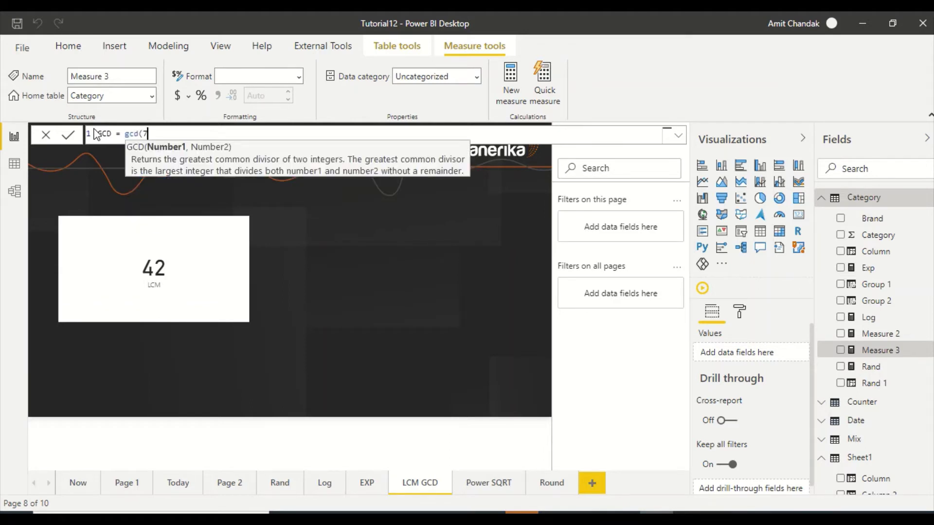
pyautogui.write(',21)')
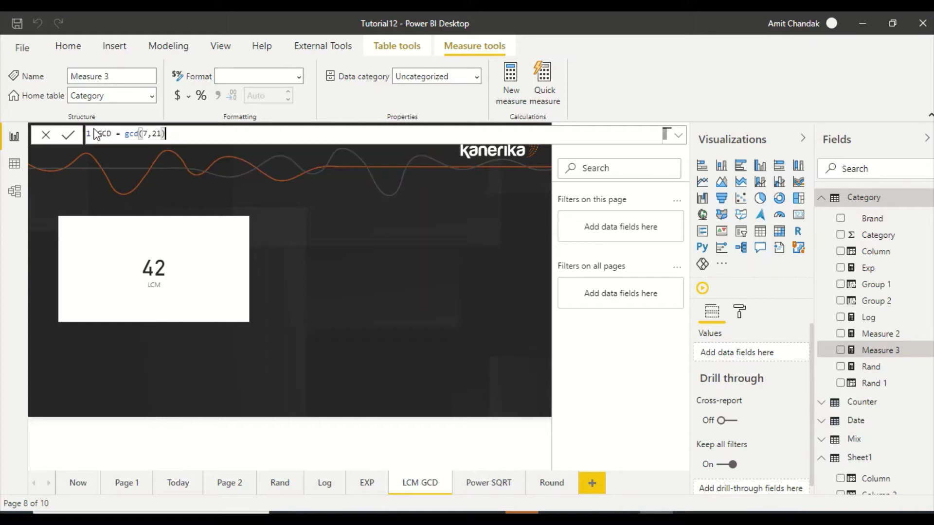
pyautogui.click(427, 269)
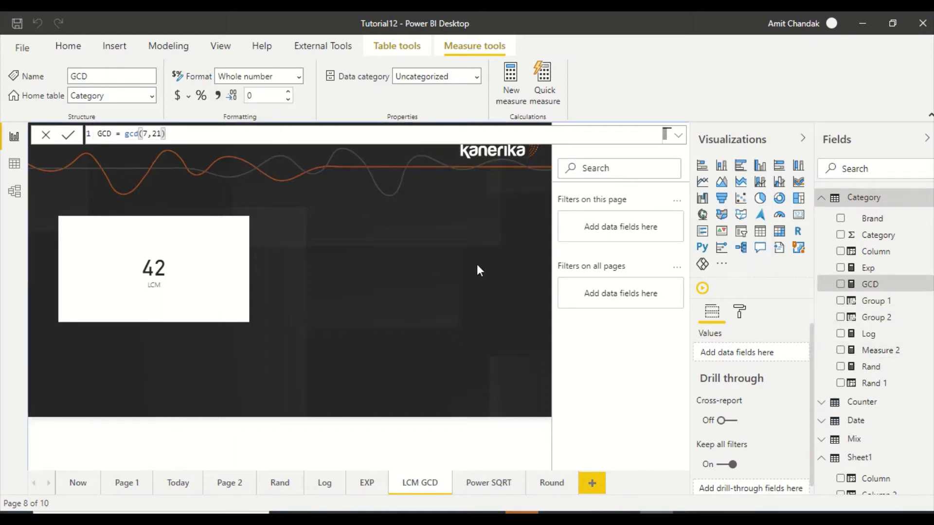
# Add a second card visual beside the LCM card and show the GCD measure in it.
pyautogui.click(798, 218)
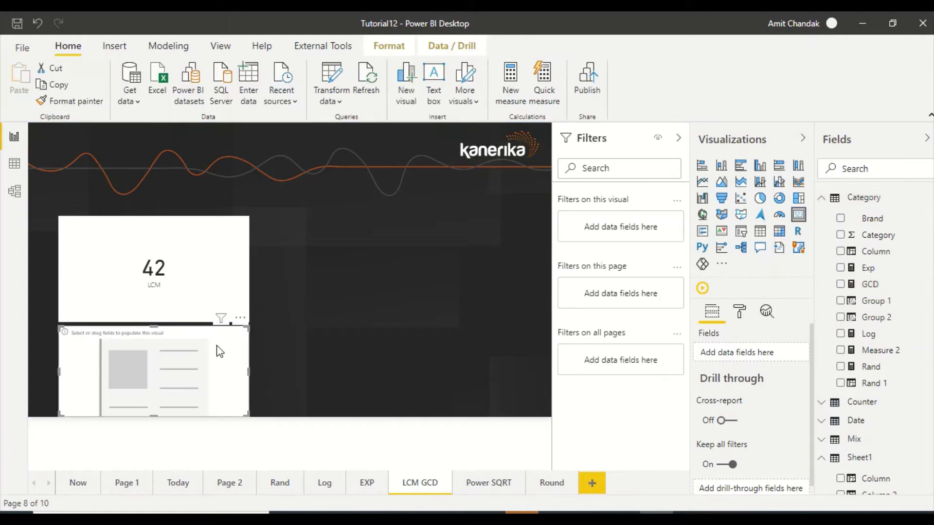
pyautogui.moveTo(219, 348); pyautogui.dragTo(444, 259)
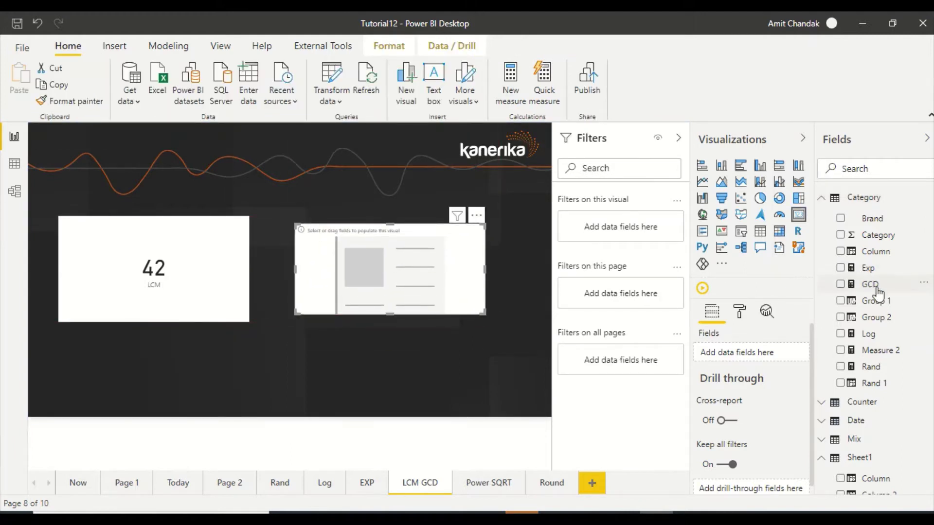
pyautogui.moveTo(869, 284); pyautogui.dragTo(413, 273)
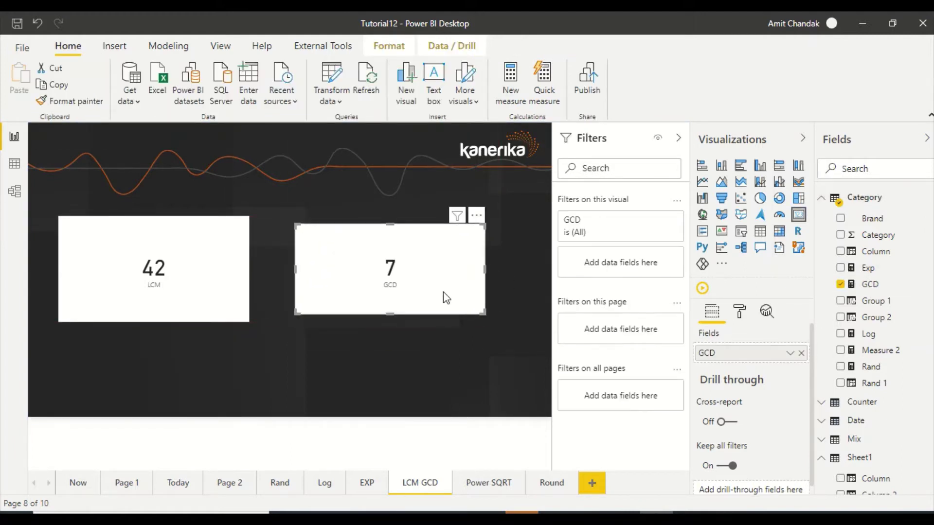
# Change the first number in the GCD measure's formula to 14.
pyautogui.click(857, 285)
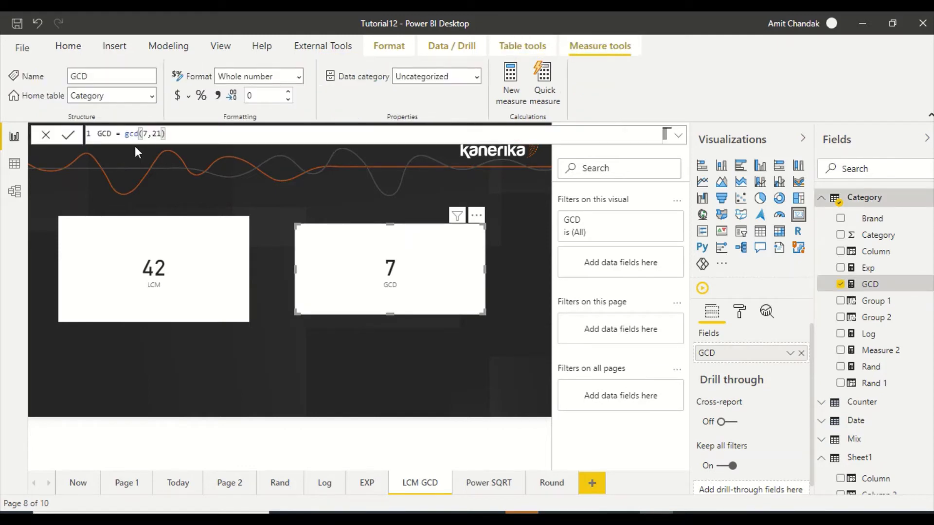
pyautogui.doubleClick(145, 133)
pyautogui.write('14')
pyautogui.press('Return')
# Match the GCD card's height to the LCM card and move both cards lower on the page, side by side.
pyautogui.moveTo(482, 313); pyautogui.dragTo(484, 330)
pyautogui.moveTo(456, 300); pyautogui.dragTo(436, 289)
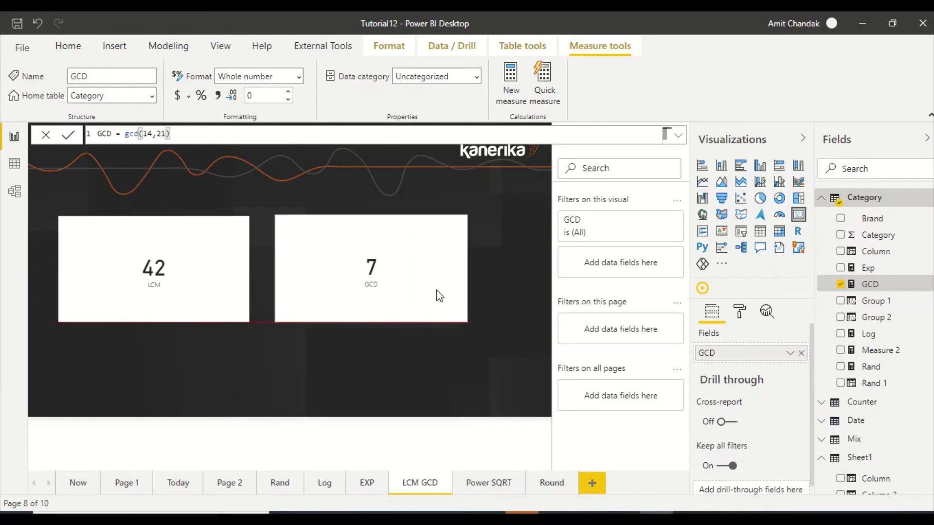
pyautogui.moveTo(225, 297); pyautogui.dragTo(218, 357)
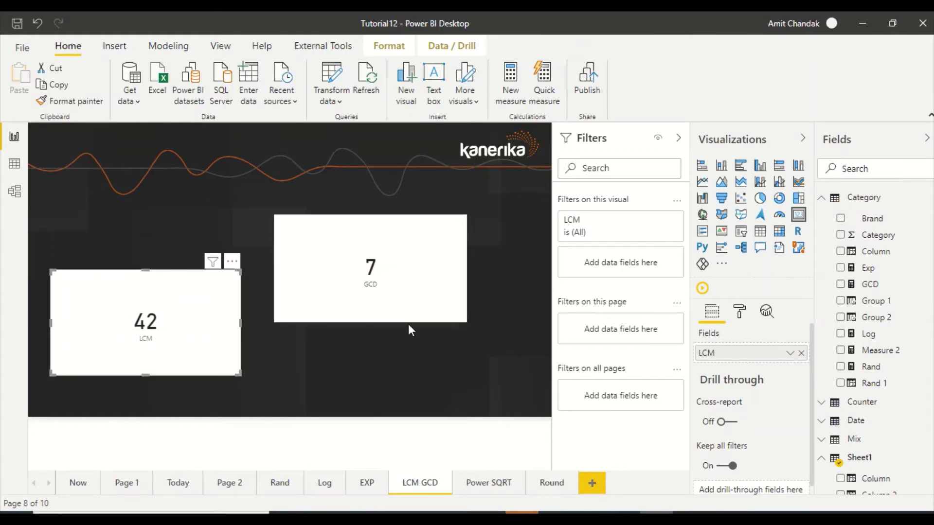
pyautogui.moveTo(416, 315); pyautogui.dragTo(399, 363)
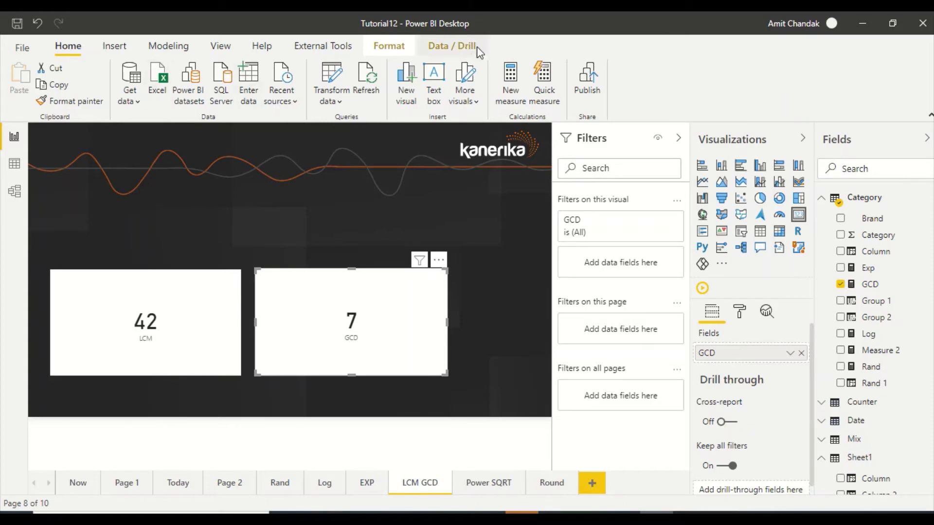
pyautogui.click(310, 217)
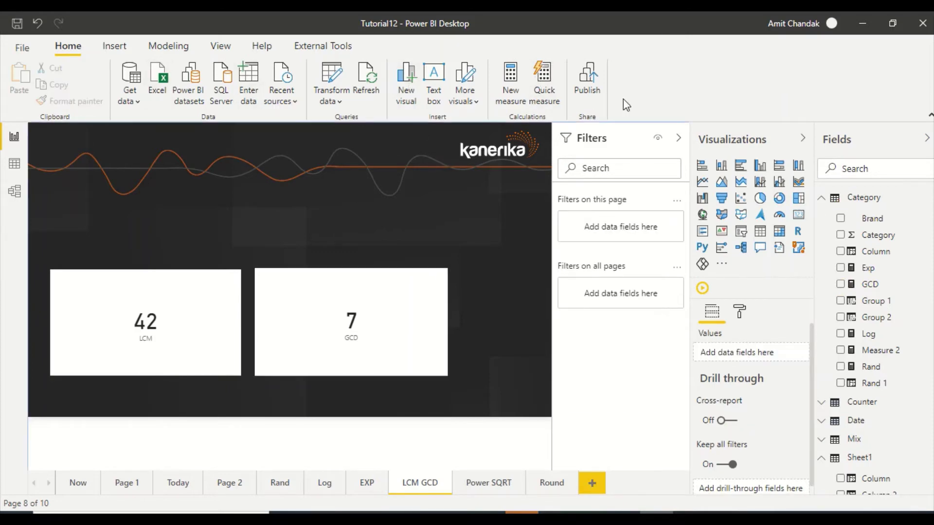
# Create a calculated table named Series 1 with the formula GENERATESERIES(1,100,1).
pyautogui.click(856, 198)
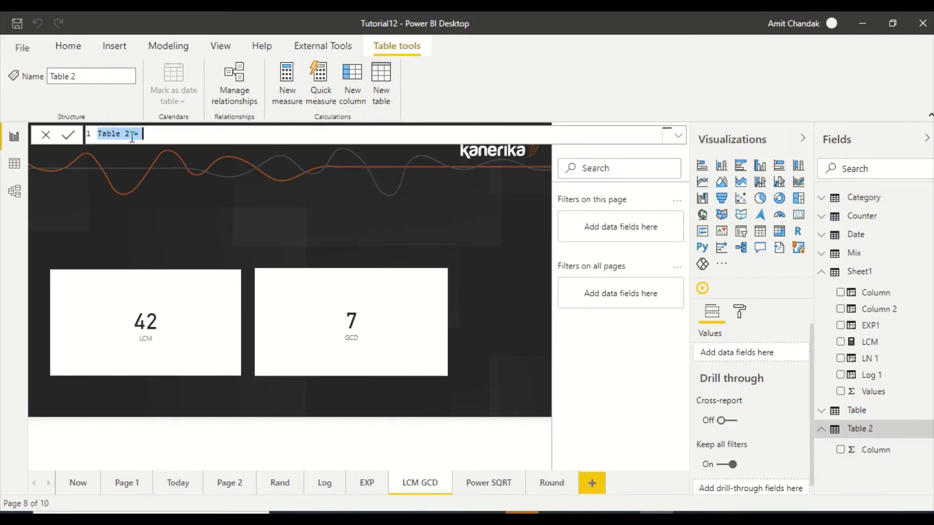
pyautogui.moveTo(132, 136); pyautogui.dragTo(97, 135)
pyautogui.write('Series 1 = ')
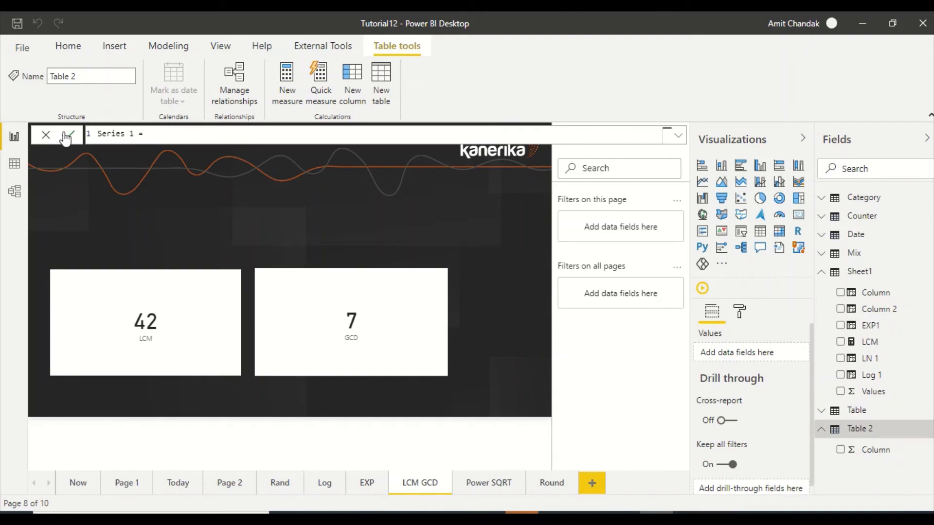
pyautogui.write('gen')
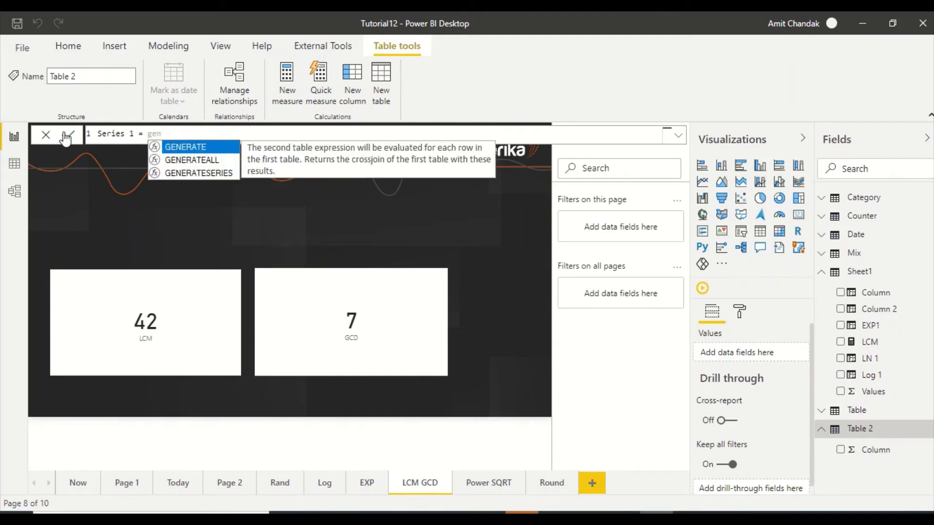
pyautogui.press('Down')
pyautogui.press('Down')
pyautogui.press('Tab')
pyautogui.write('1')
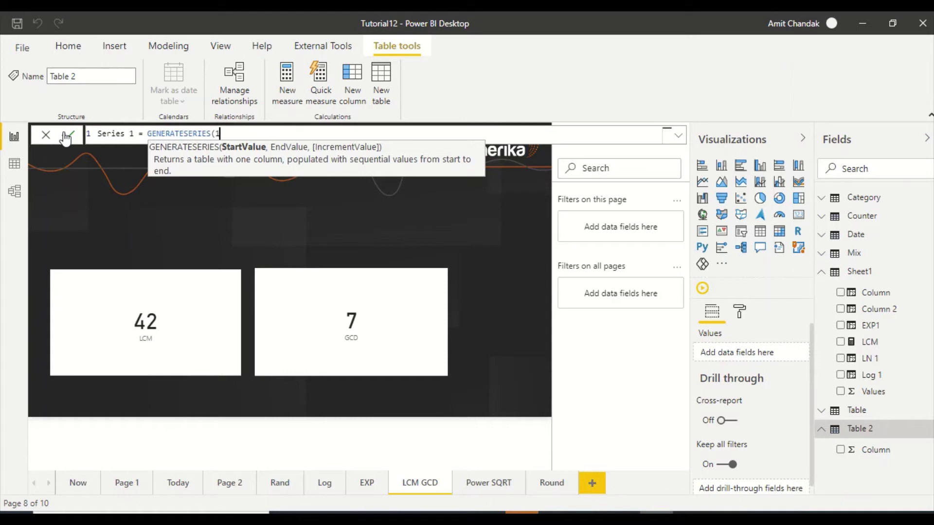
pyautogui.write(',100')
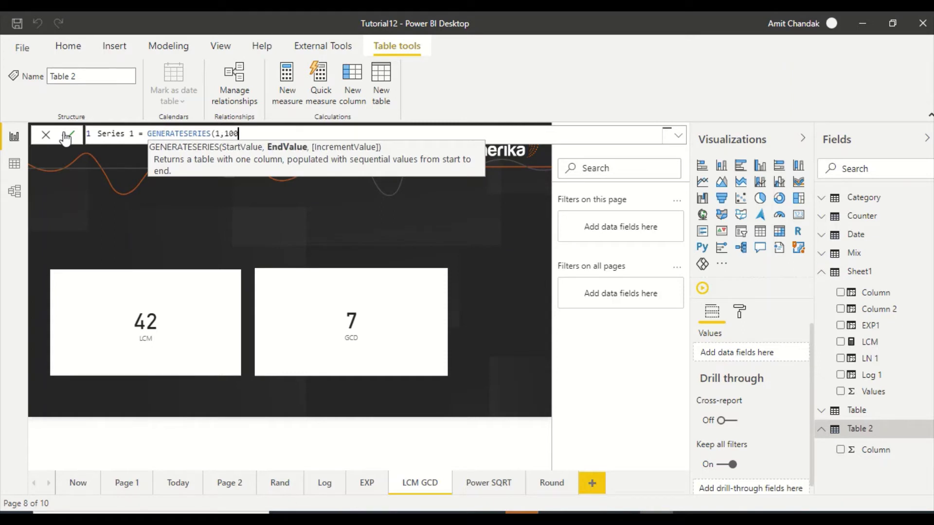
pyautogui.write(',1)')
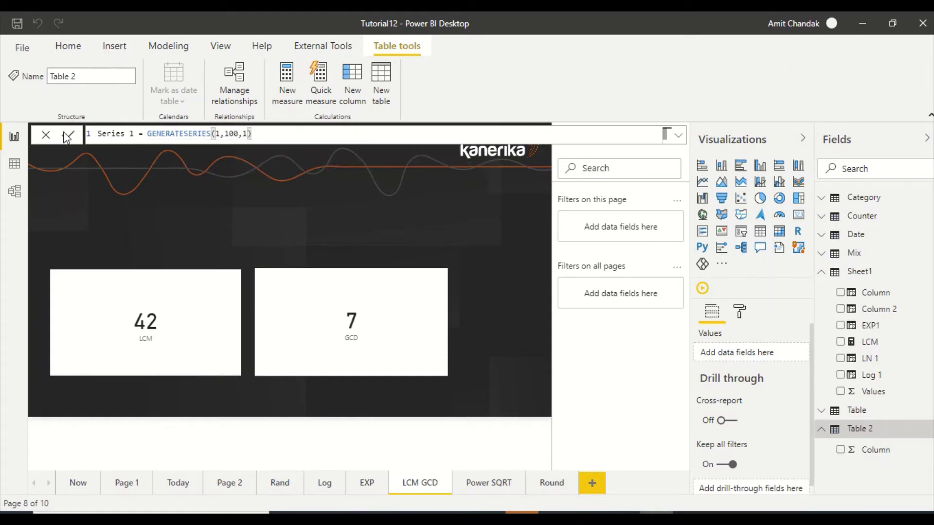
pyautogui.click(68, 135)
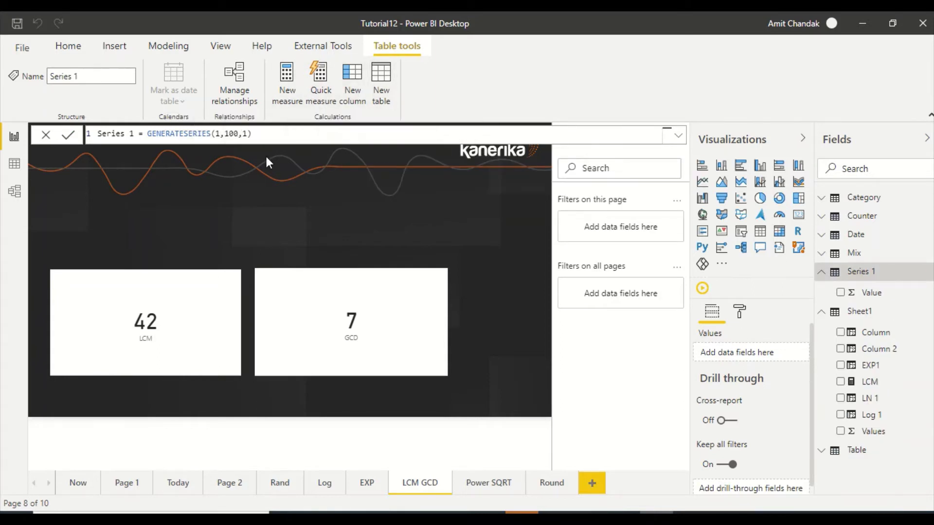
# Create a calculated table named Series 2 with the formula GENERATESERIES(1,100,1).
pyautogui.click(130, 134)
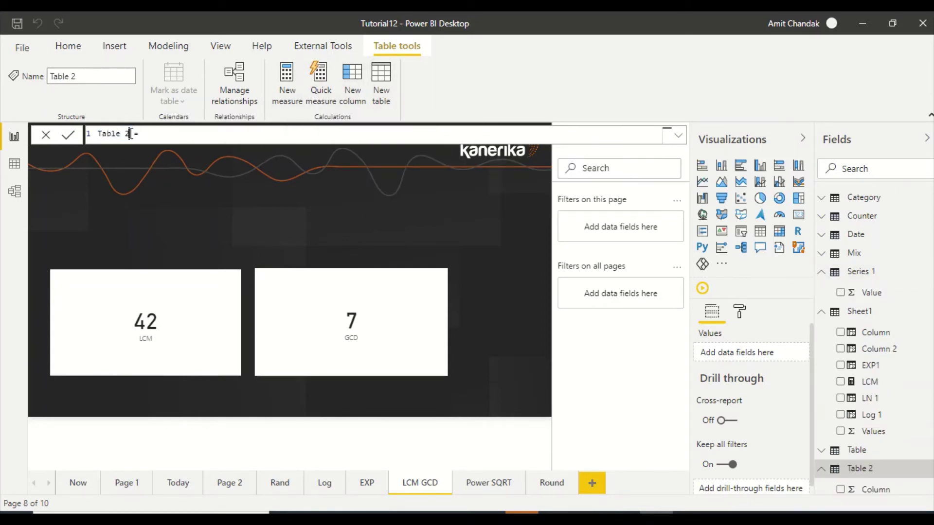
pyautogui.moveTo(130, 134); pyautogui.dragTo(75, 134)
pyautogui.write('Series 2')
pyautogui.press('Right')
pyautogui.press('Right')
pyautogui.write('g')
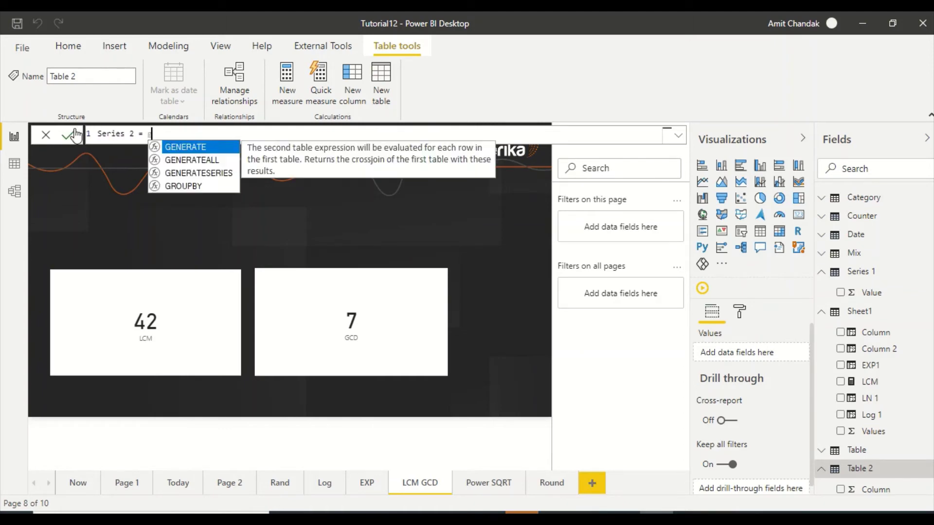
pyautogui.write('en')
pyautogui.press('Down')
pyautogui.press('Down')
pyautogui.press('Tab')
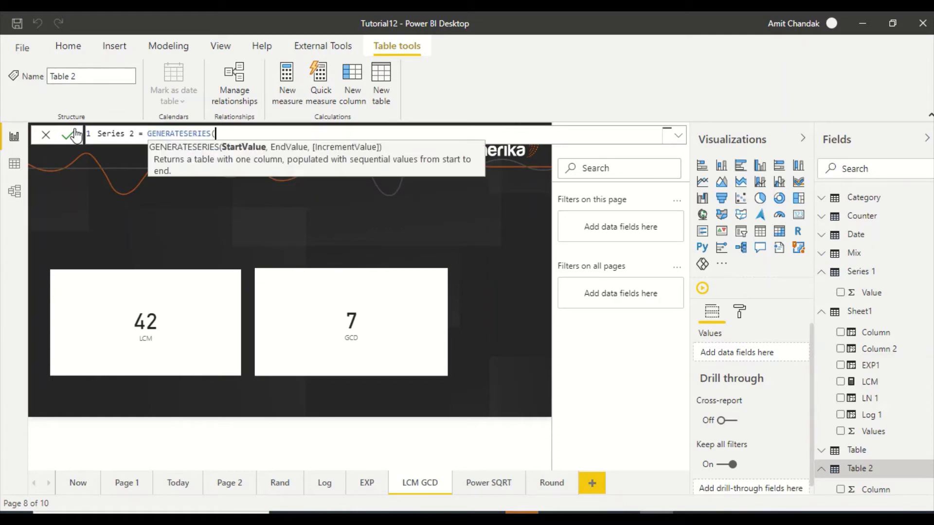
pyautogui.write('1,100')
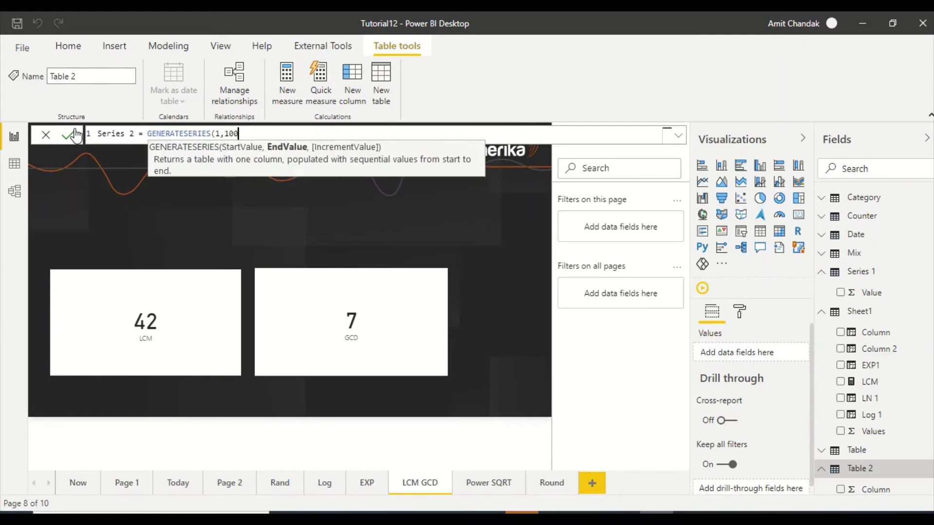
pyautogui.write(',1)')
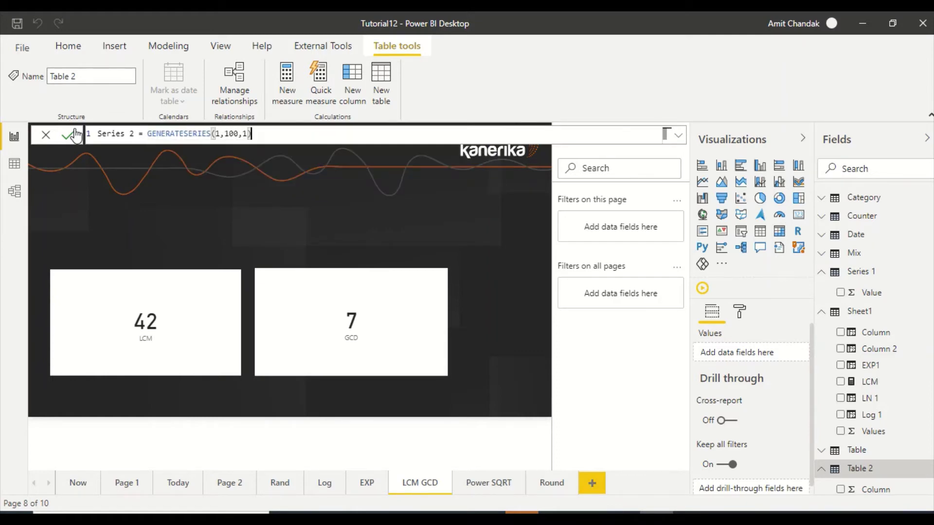
pyautogui.click(74, 135)
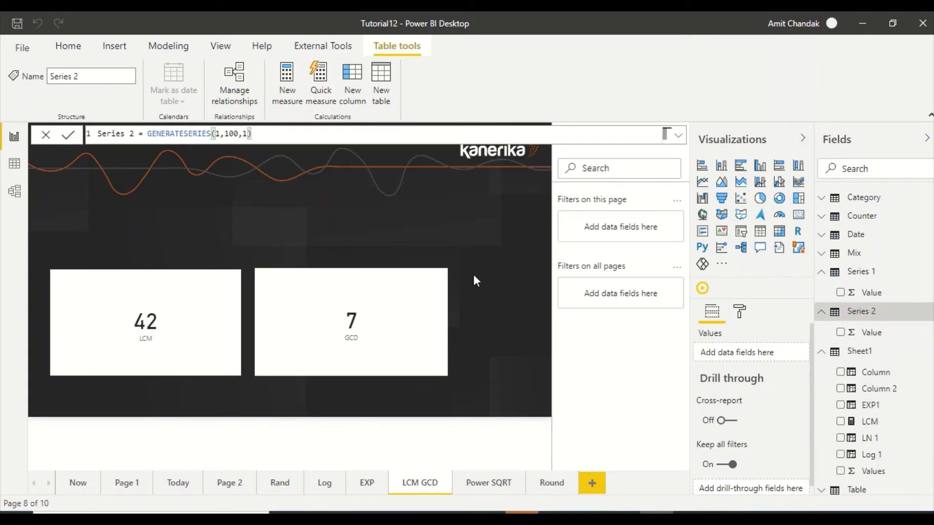
# Add the Value fields of Series 1 and Series 2 to the page above the LCM and GCD cards and make both visuals slicers.
pyautogui.moveTo(865, 291); pyautogui.dragTo(118, 206)
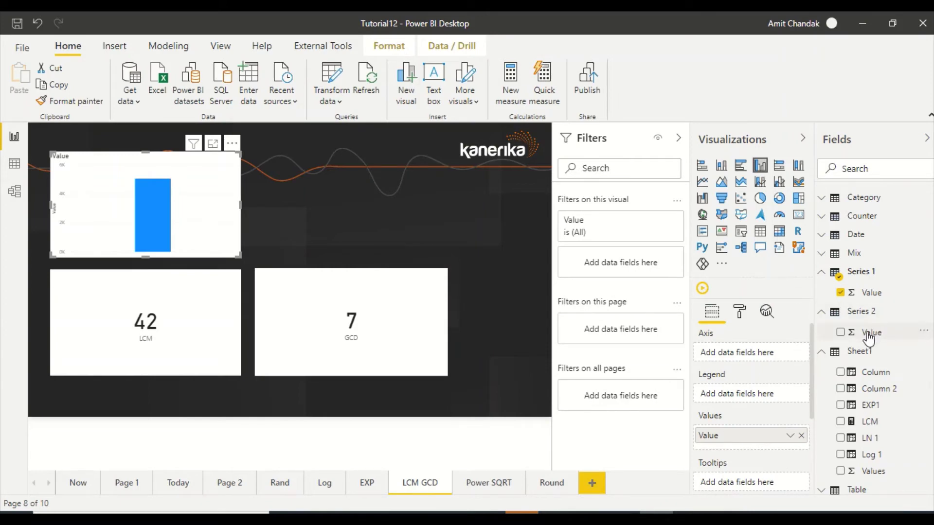
pyautogui.moveTo(868, 333); pyautogui.dragTo(364, 180)
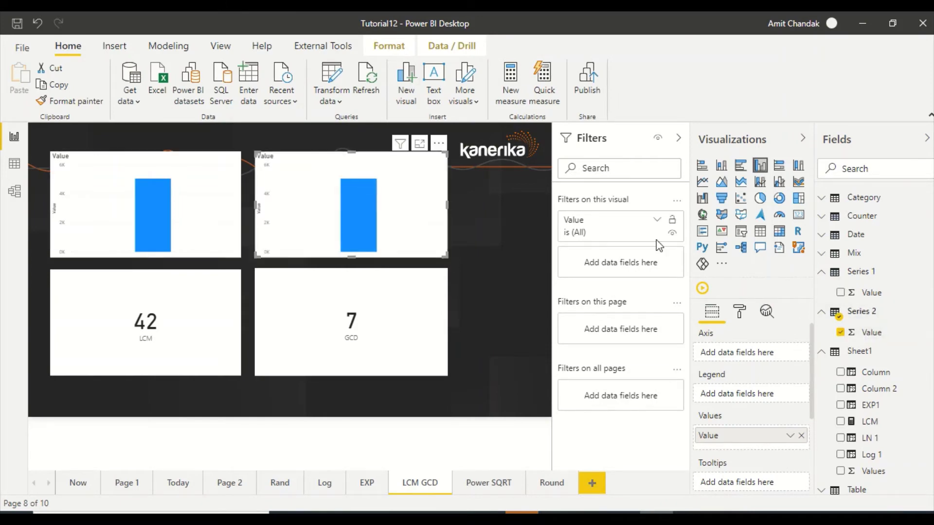
pyautogui.click(742, 235)
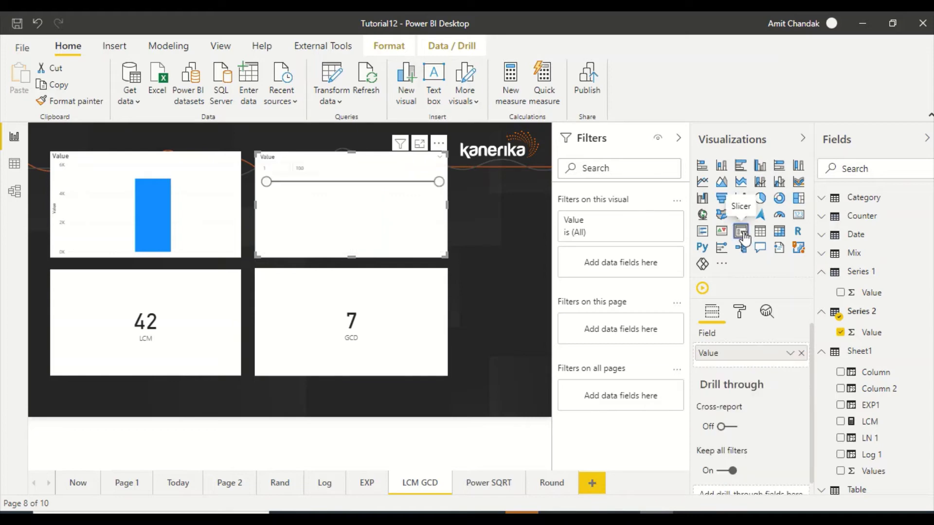
pyautogui.click(207, 217)
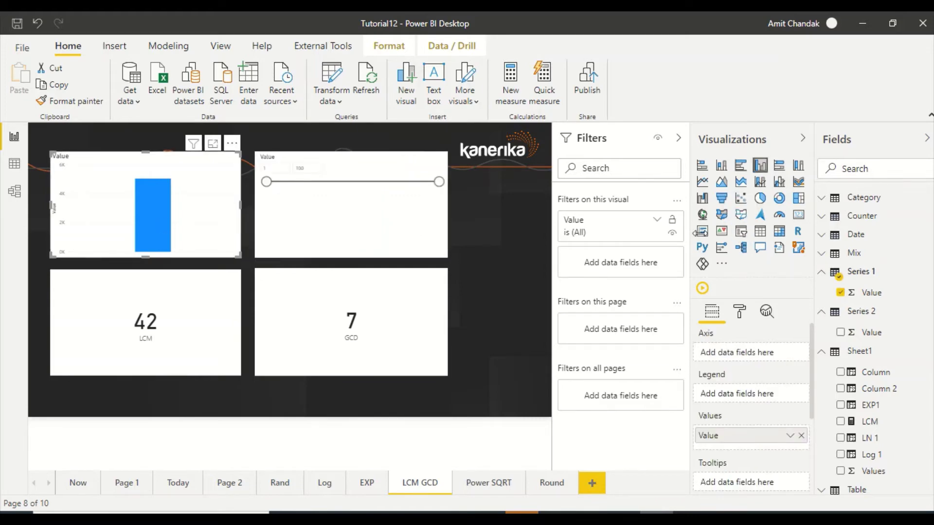
pyautogui.click(740, 232)
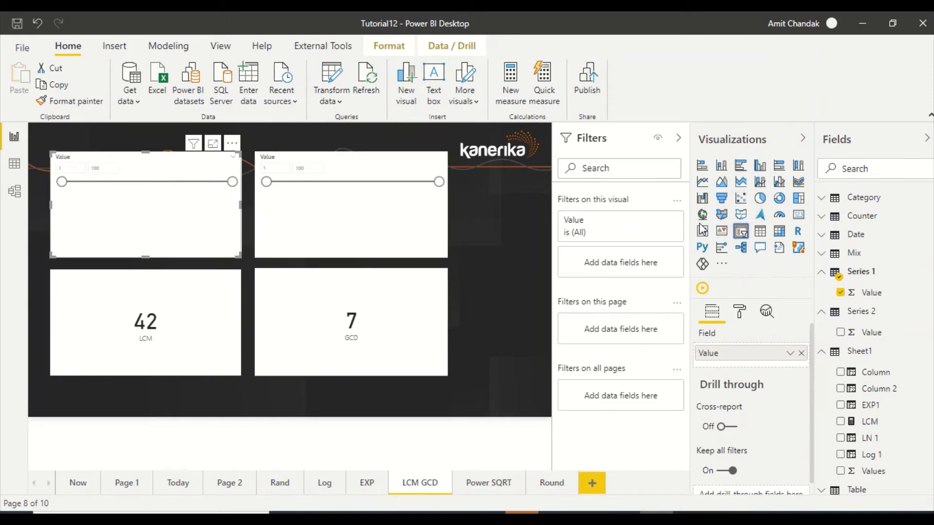
# Change the Series 1 and Series 2 slicers to the List style.
pyautogui.click(235, 160)
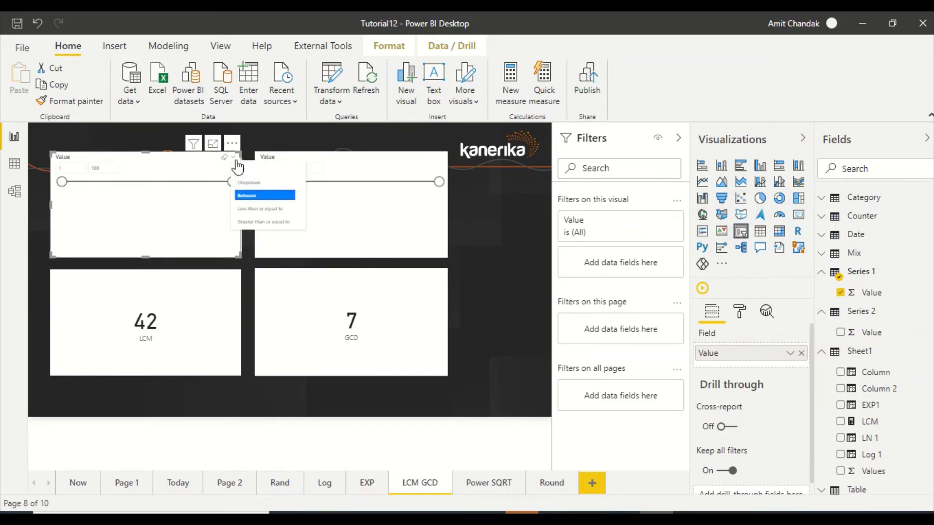
pyautogui.click(245, 167)
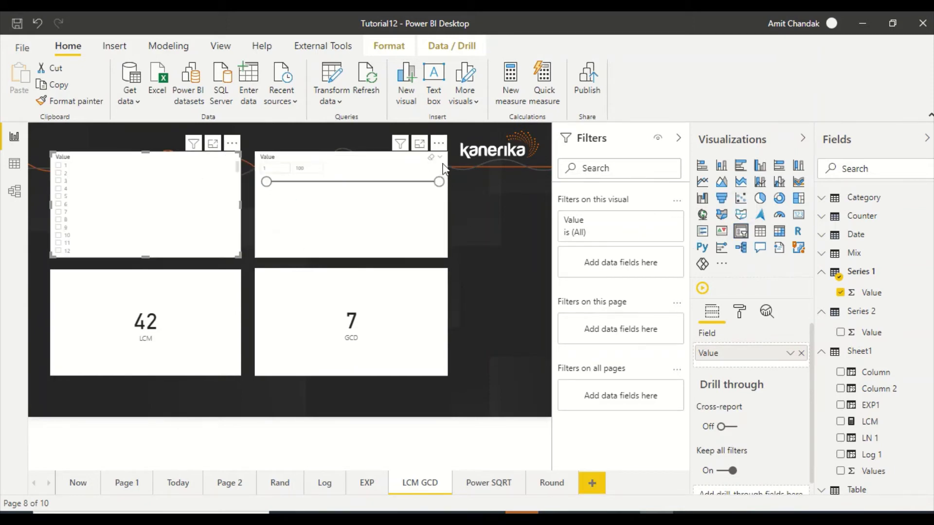
pyautogui.click(440, 157)
pyautogui.click(455, 176)
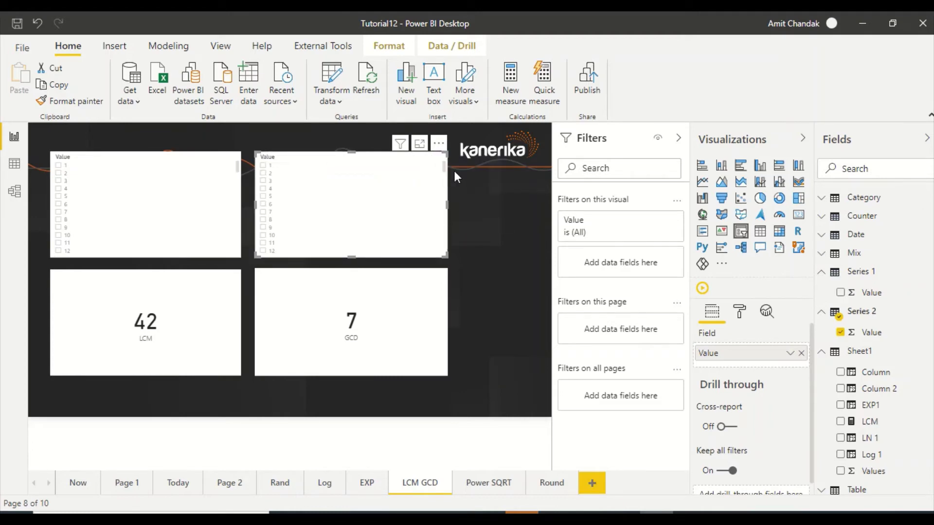
# Replace the first number in the LCM measure's formula with max('Series 1'[Value]).
pyautogui.click(872, 424)
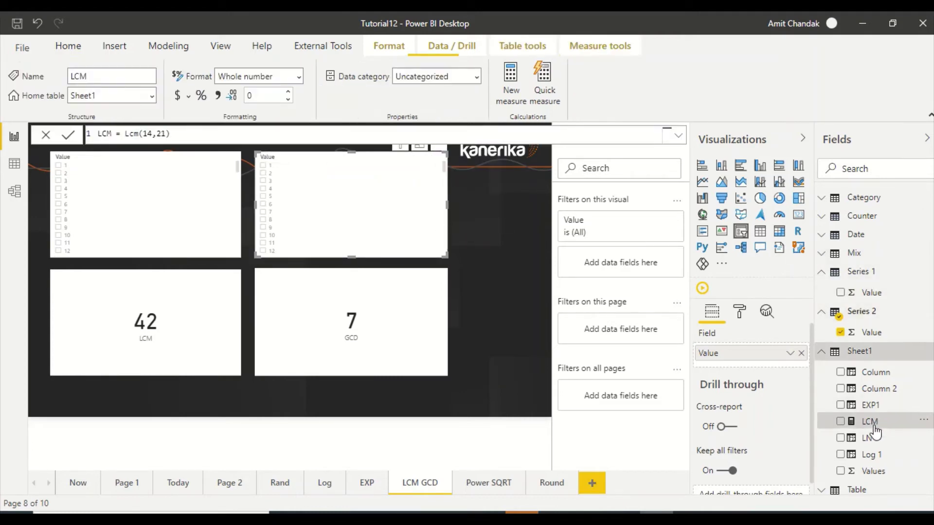
pyautogui.moveTo(153, 134); pyautogui.dragTo(148, 133)
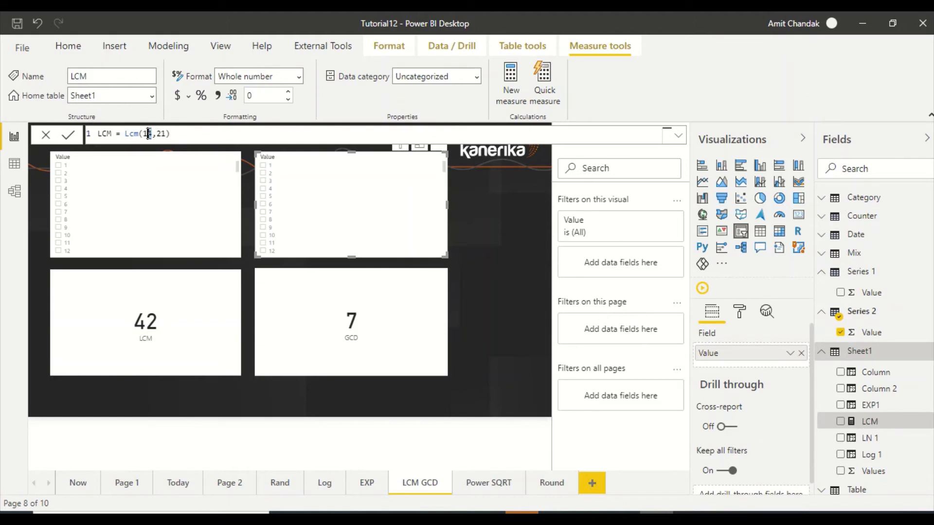
pyautogui.write('s')
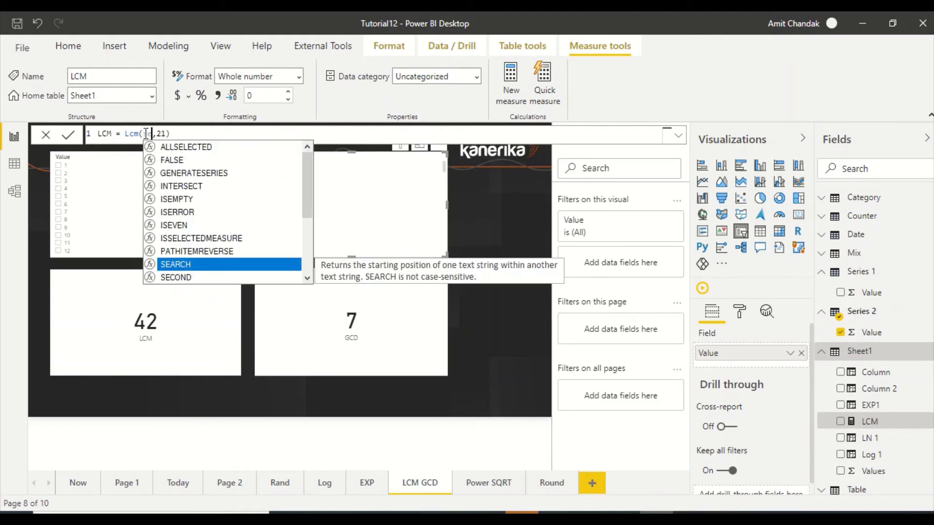
pyautogui.write('erie')
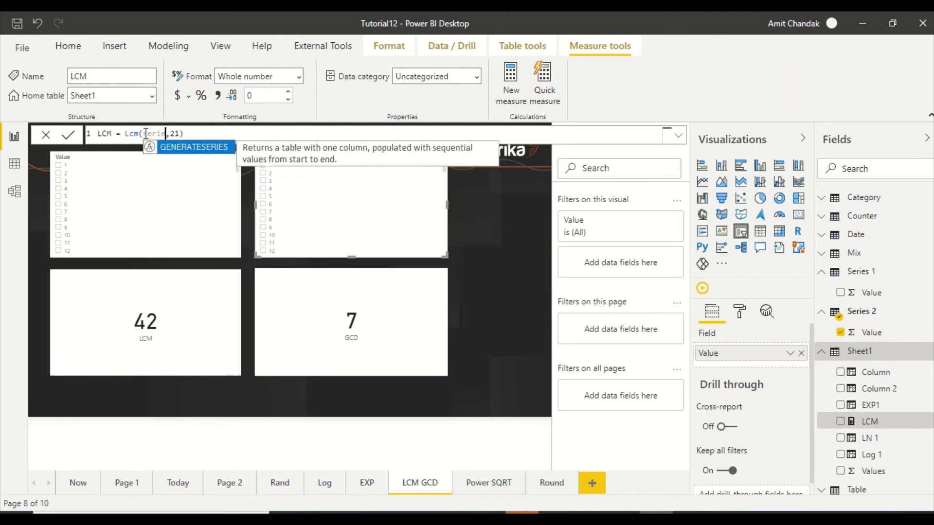
pyautogui.press('BackSpace')
pyautogui.press('BackSpace')
pyautogui.press('BackSpace')
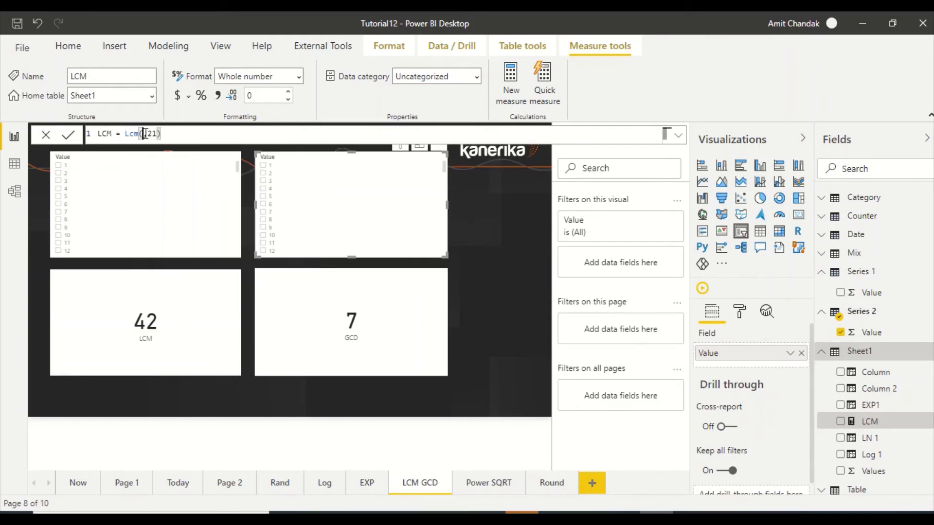
pyautogui.write('max(se')
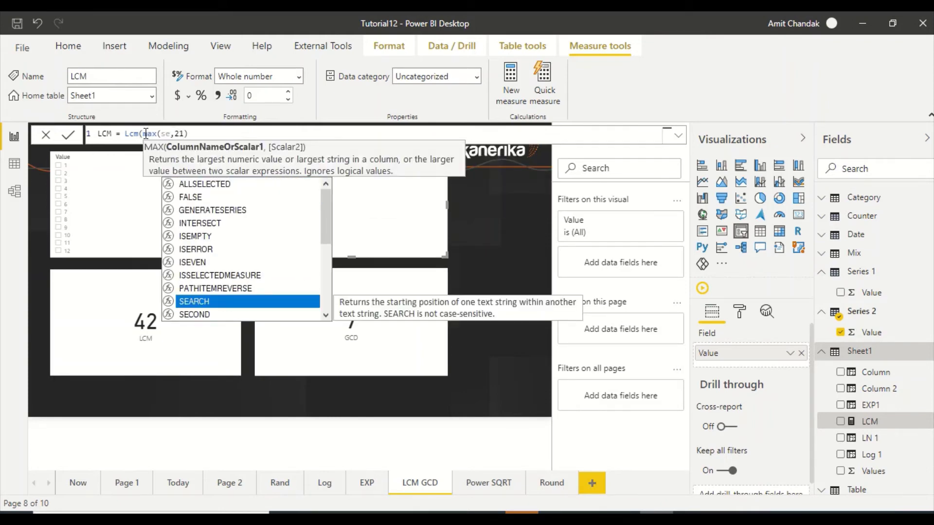
pyautogui.write('rie')
pyautogui.press('Down')
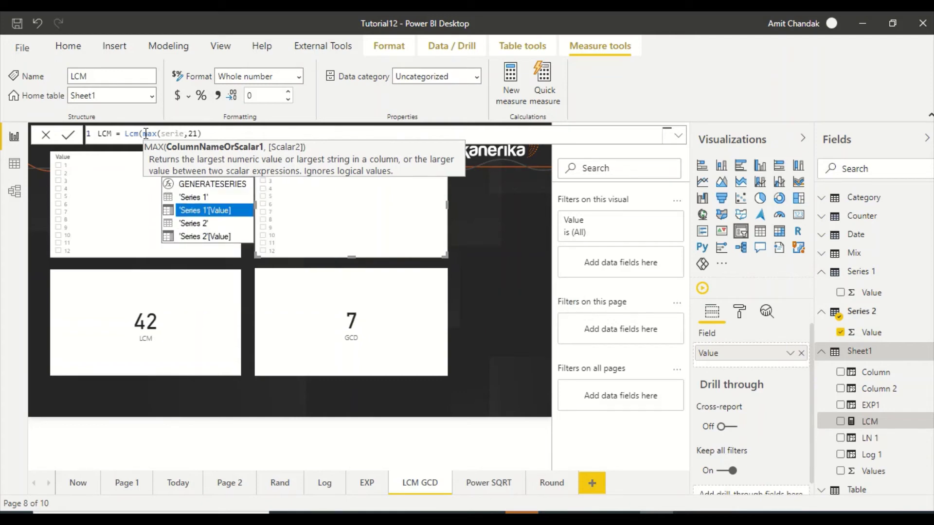
pyautogui.press('Tab')
pyautogui.write(')')
pyautogui.press('Right')
pyautogui.press('Right')
pyautogui.press('Right')
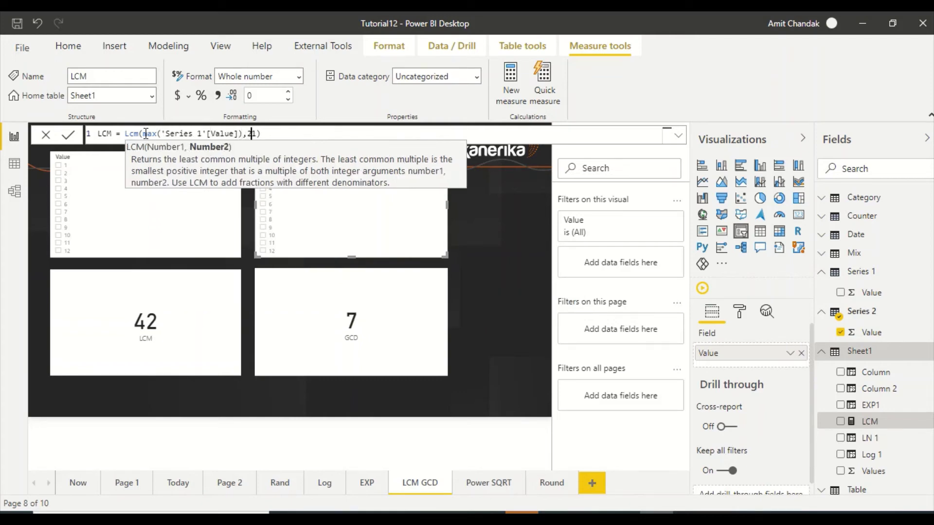
# Replace the second number in the LCM measure's formula with max('Series 2'[Value]) and commit the formula.
pyautogui.press('BackSpace')
pyautogui.press('BackSpace')
pyautogui.write('max(se')
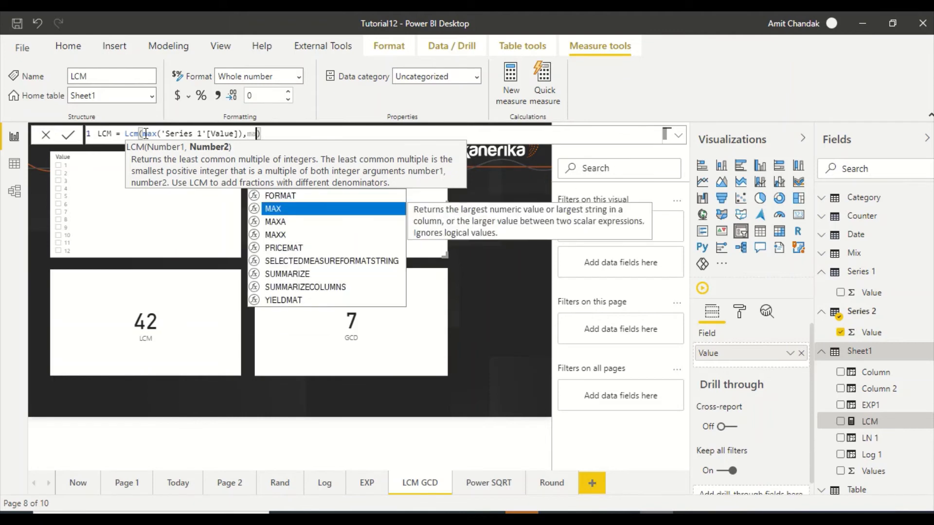
pyautogui.write('rie')
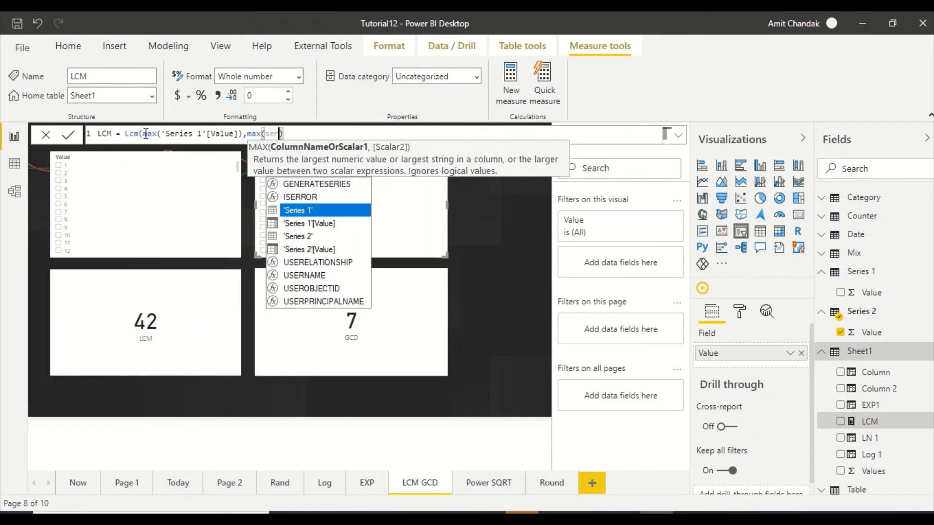
pyautogui.press('Down')
pyautogui.press('Down')
pyautogui.press('Down')
pyautogui.press('Tab')
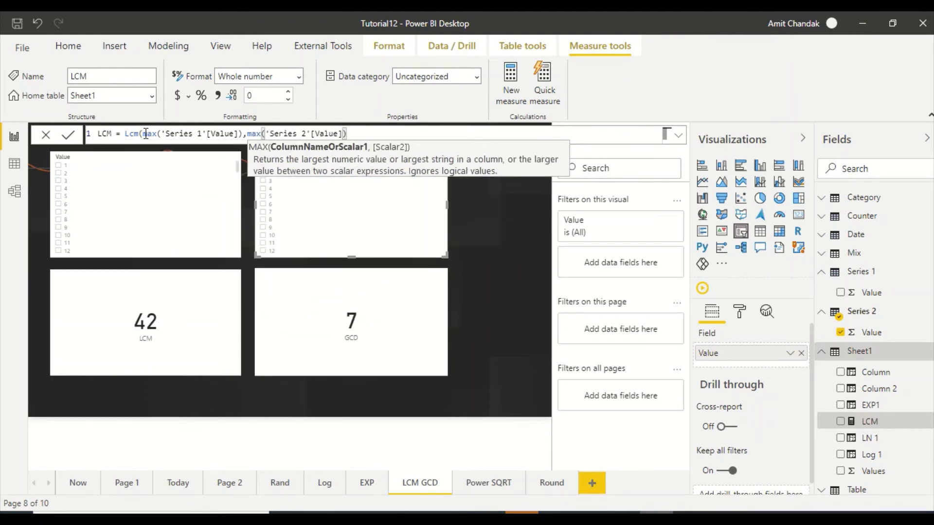
pyautogui.write(')')
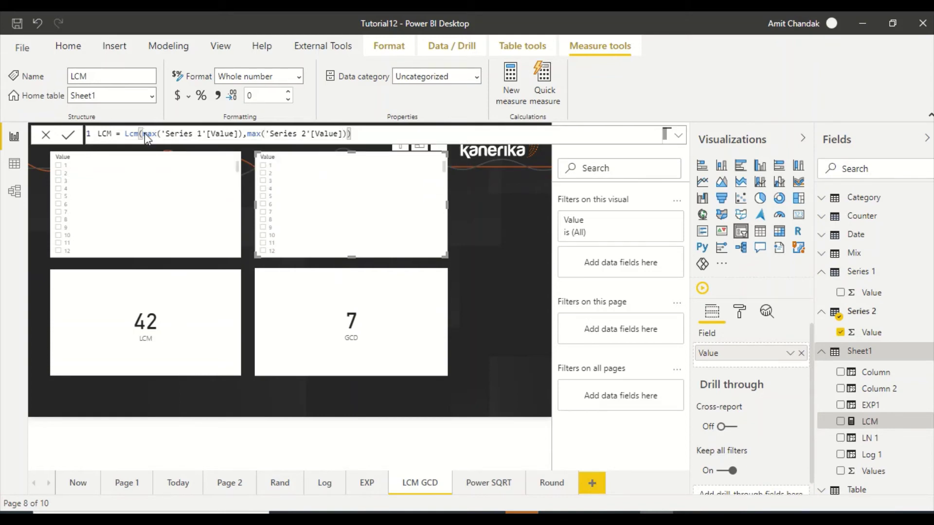
pyautogui.press('Return')
# Select 2 in the Series 1 slicer and 6 in the Series 2 slicer.
pyautogui.scroll(-2, 297, 214)
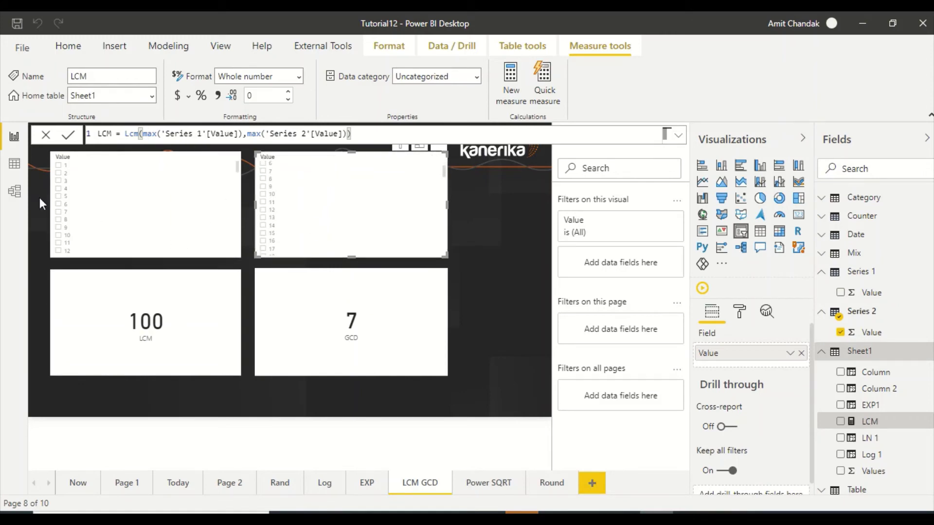
pyautogui.click(59, 173)
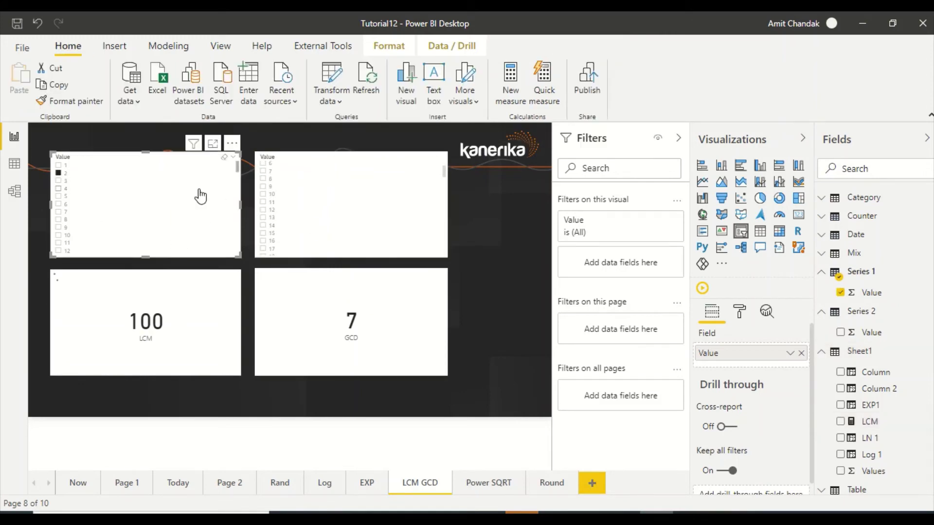
pyautogui.scroll(2, 270, 192)
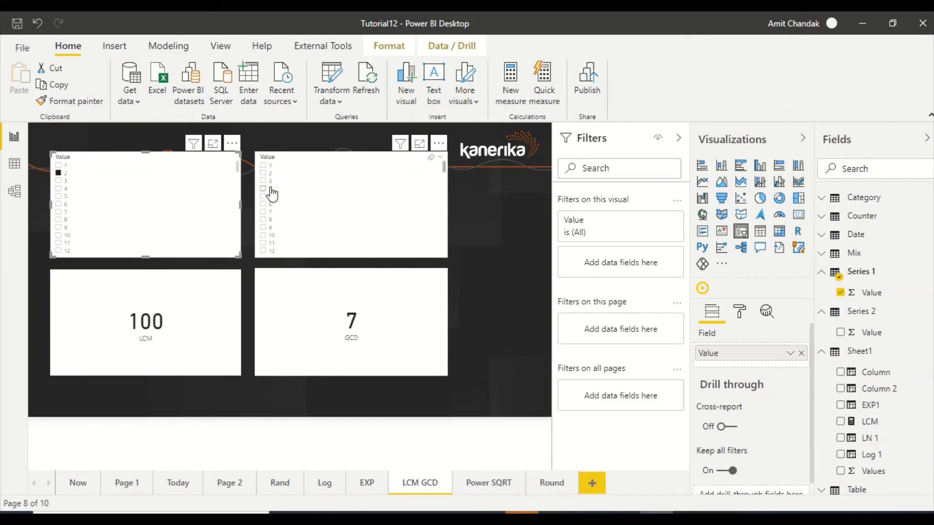
pyautogui.click(263, 205)
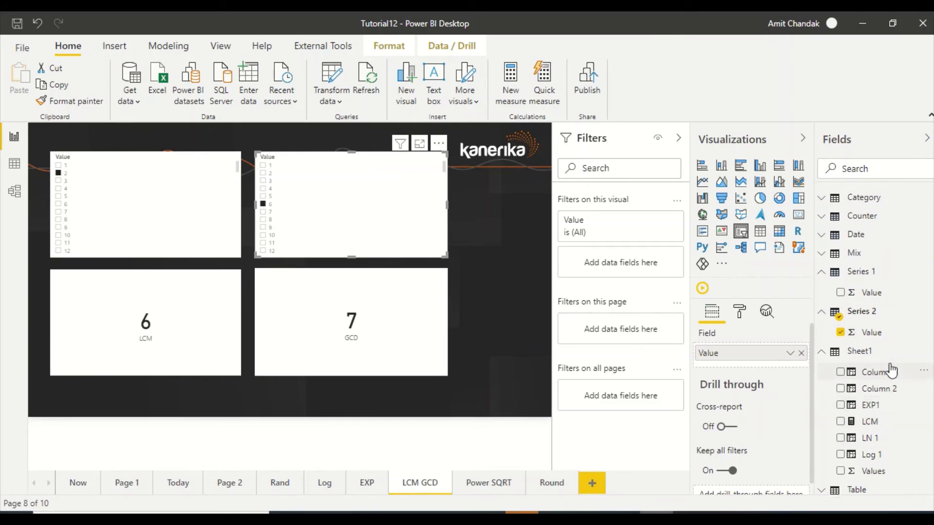
# Search the fields for GC and open the GCD measure's formula for editing.
pyautogui.click(864, 169)
pyautogui.write('c')
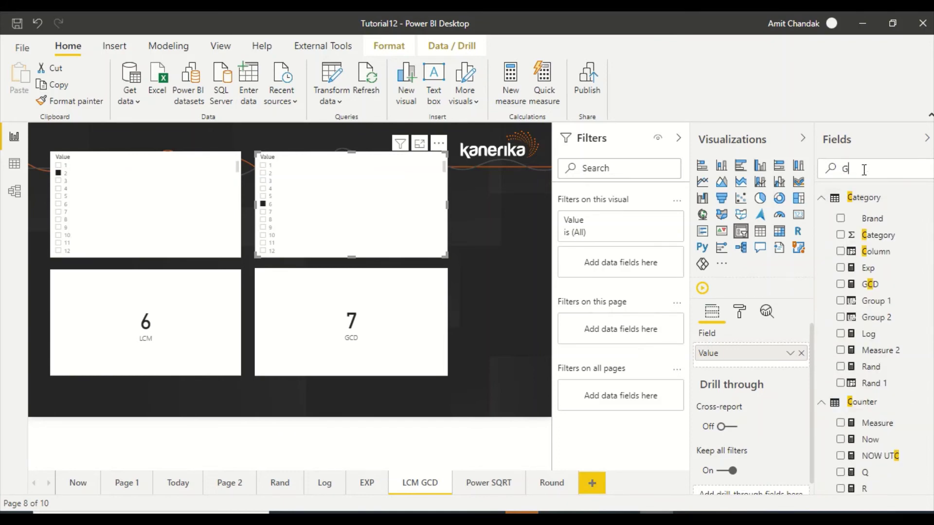
pyautogui.write('C')
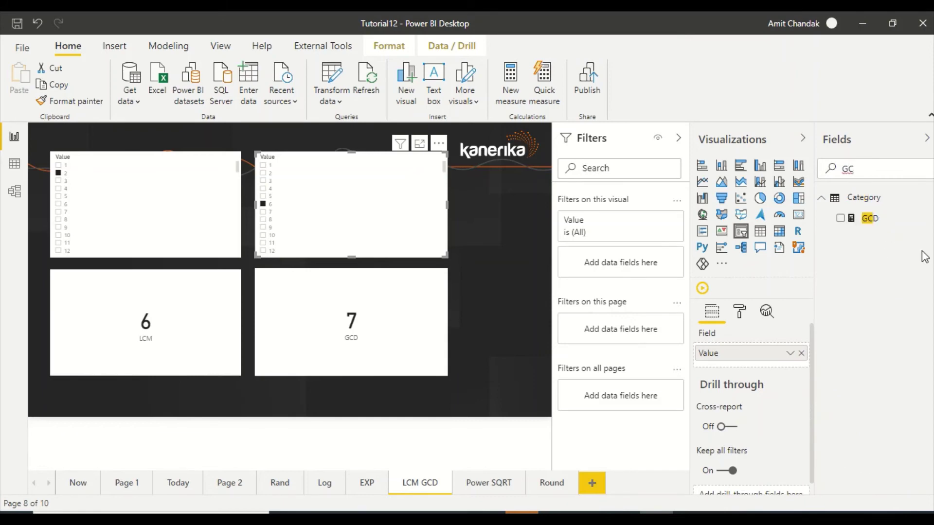
pyautogui.click(869, 218)
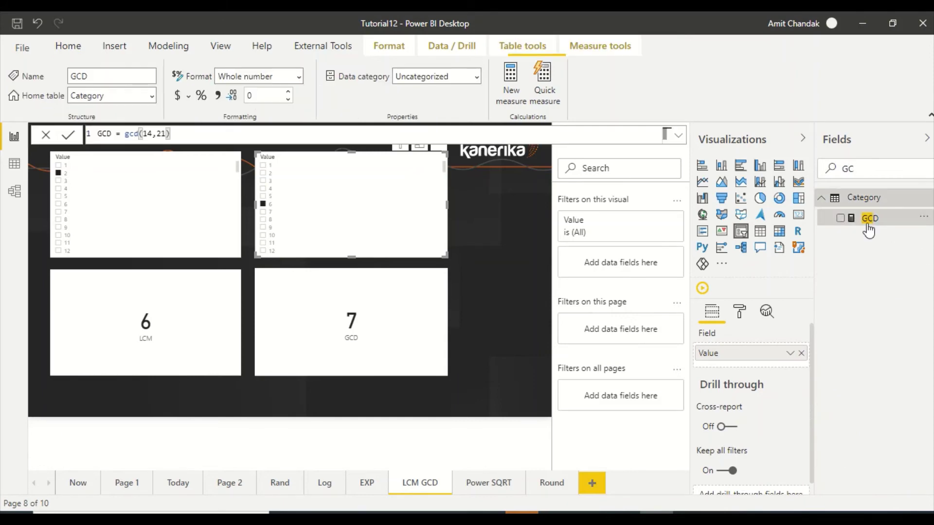
# Replace the first number in the GCD measure's formula with max('Series 1'[Value]).
pyautogui.doubleClick(146, 134)
pyautogui.press('BackSpace')
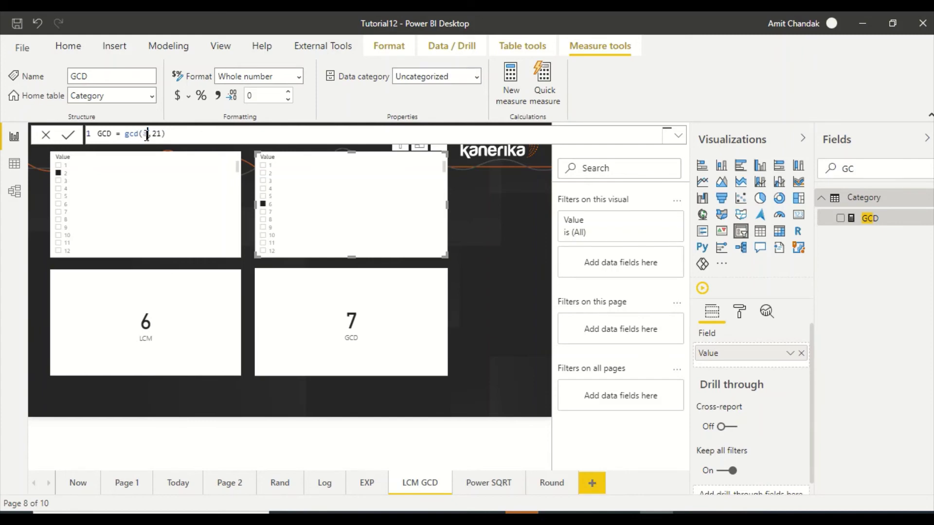
pyautogui.press('Escape')
pyautogui.write('max(')
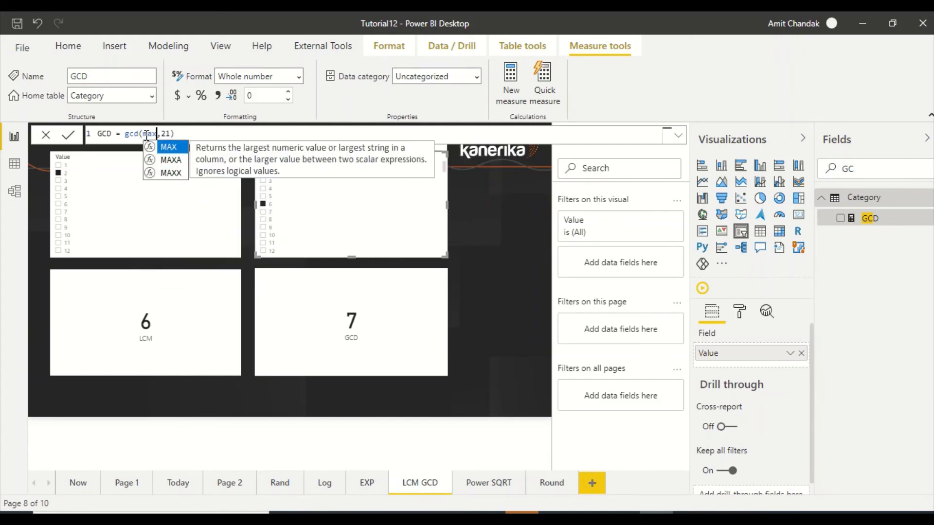
pyautogui.write('s')
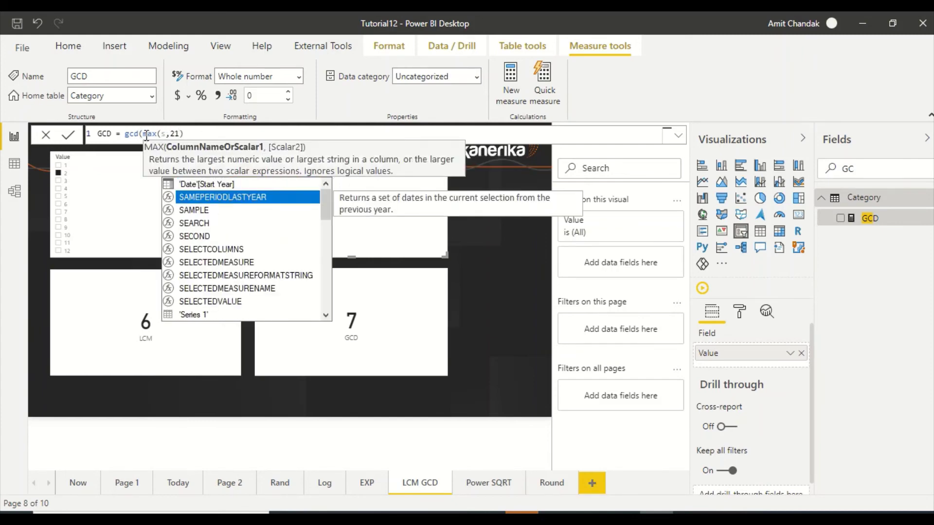
pyautogui.write('e')
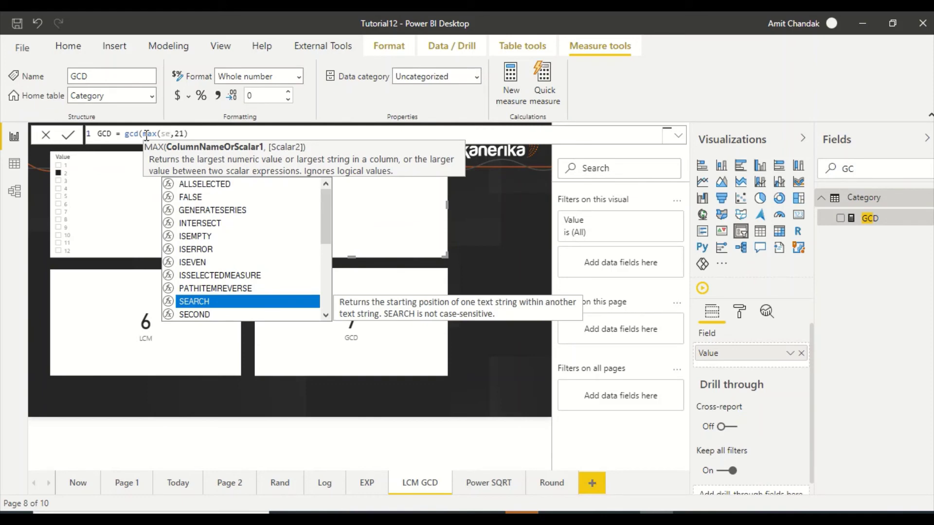
pyautogui.write('ries')
pyautogui.press('Down')
pyautogui.press('Tab')
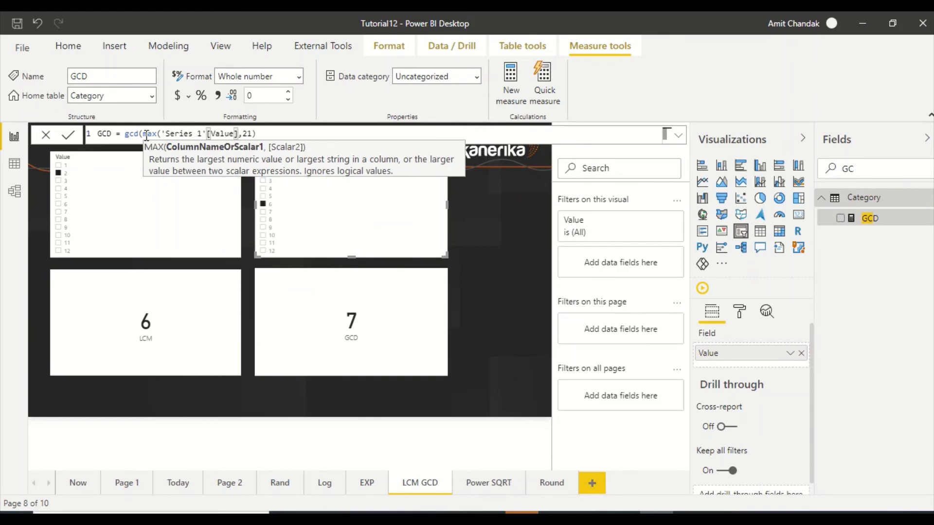
pyautogui.write(')')
# Replace the second number in the GCD measure's formula with max('Series 2'[Value]) and commit the formula.
pyautogui.press('Right')
pyautogui.press('Right')
pyautogui.press('Right')
pyautogui.press('BackSpace')
pyautogui.press('BackSpace')
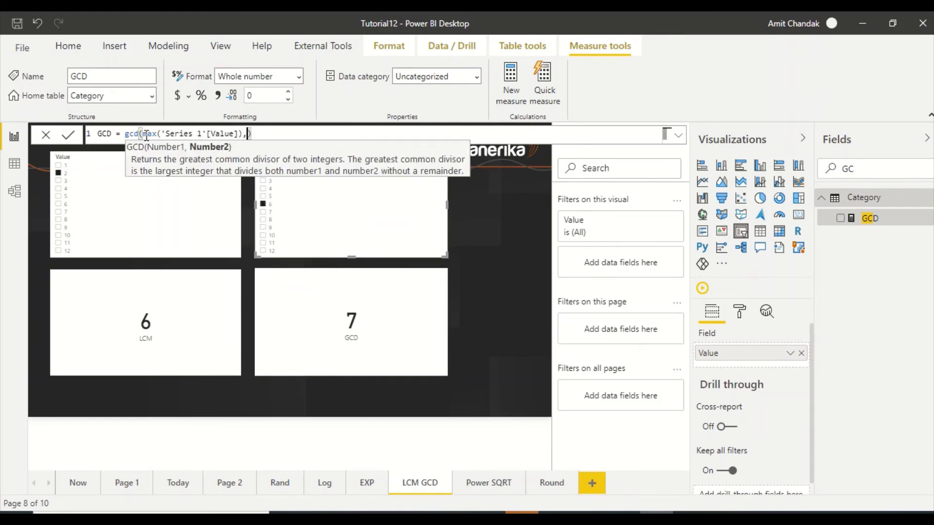
pyautogui.write('max(se')
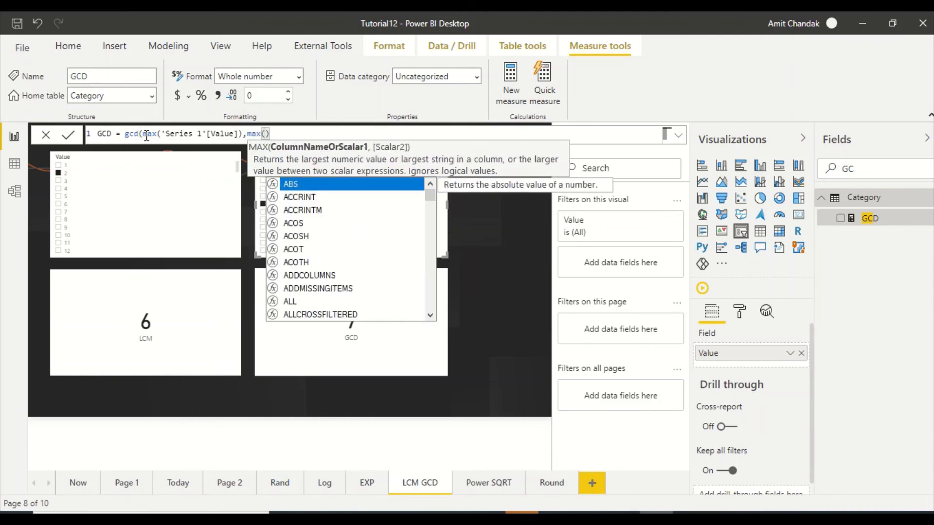
pyautogui.write('r')
pyautogui.press('BackSpace')
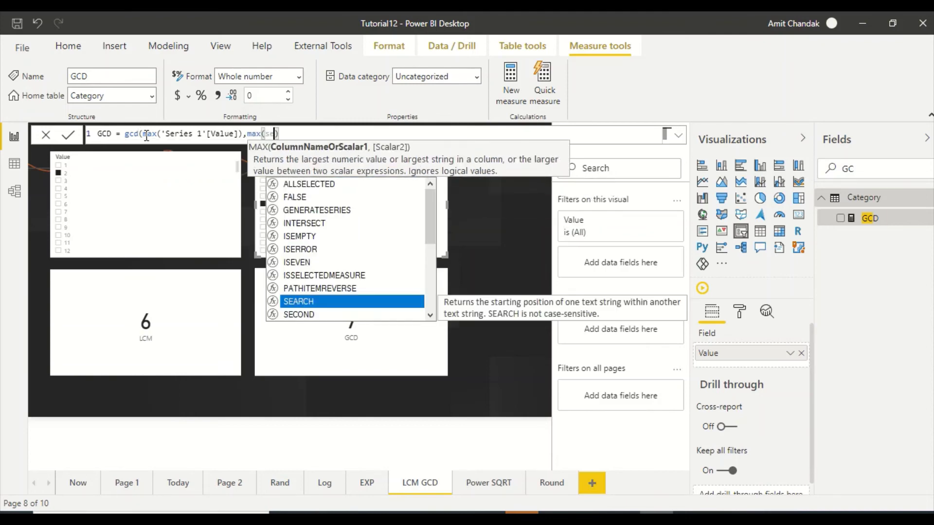
pyautogui.write('r')
pyautogui.press('Down')
pyautogui.press('Down')
pyautogui.press('Down')
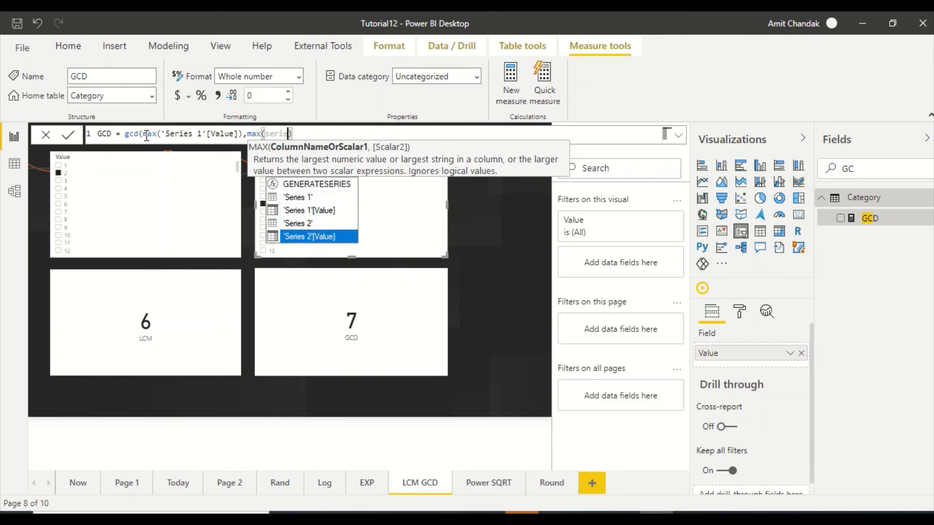
pyautogui.press('Tab')
pyautogui.write(')')
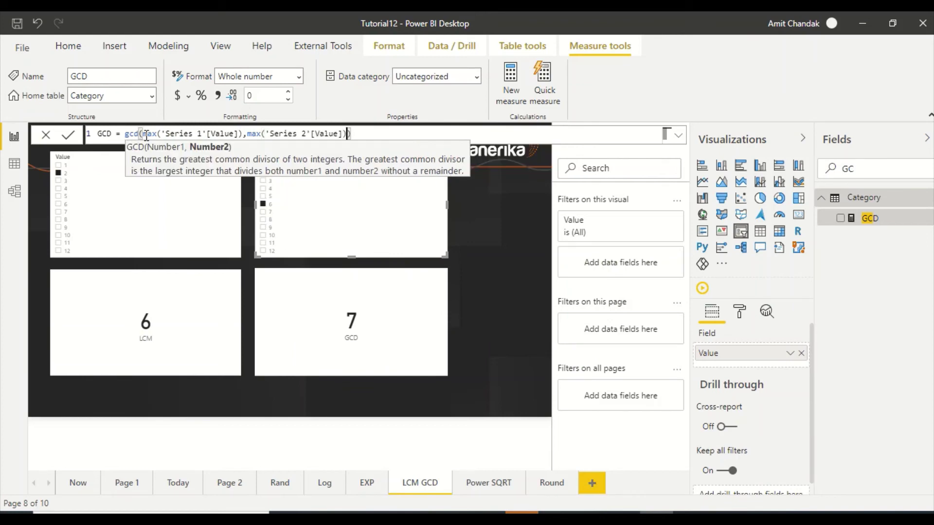
pyautogui.press('Return')
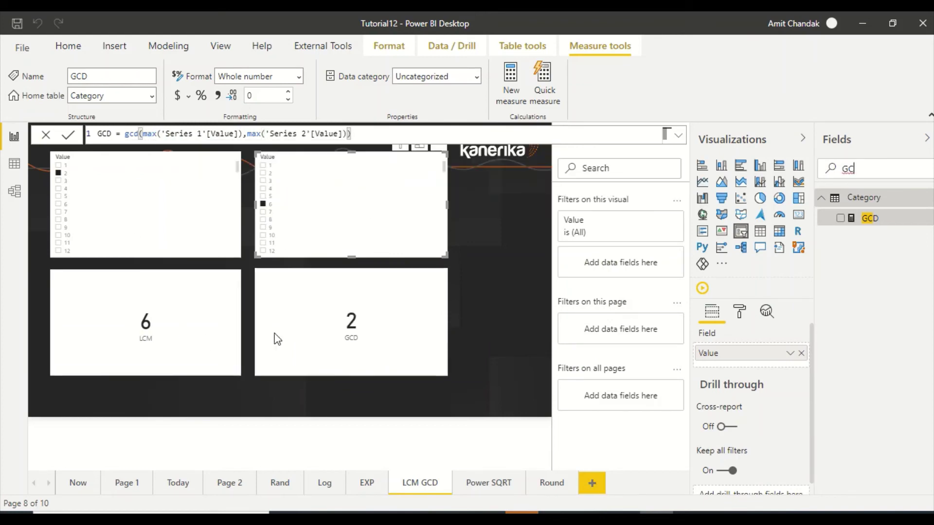
# Test the measures by selecting 4 in the Series 1 slicer and first 10, and after that 5, in the Series 2 slicer.
pyautogui.click(58, 188)
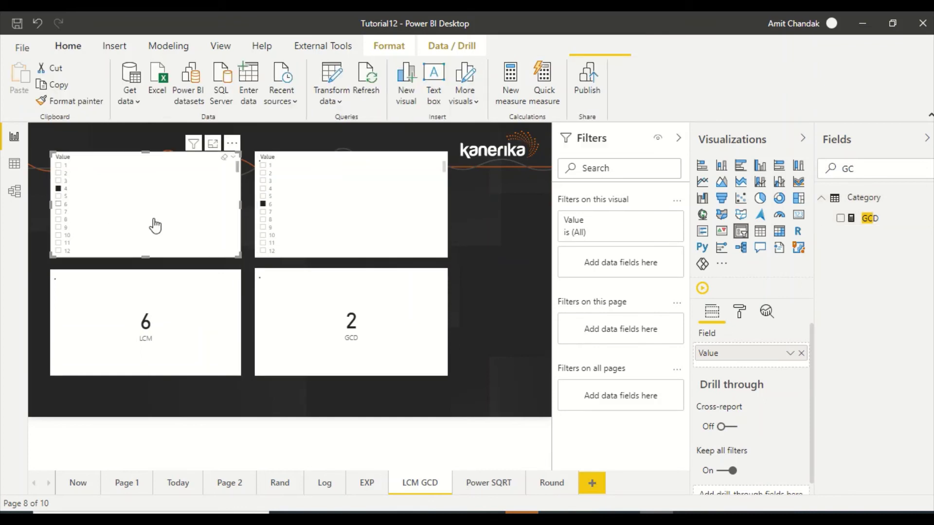
pyautogui.click(266, 235)
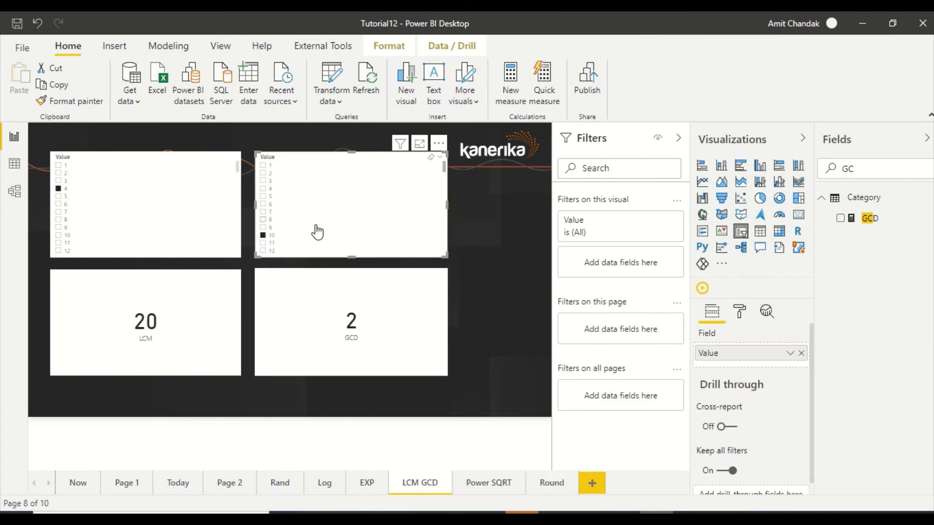
pyautogui.click(262, 197)
# Clear the Series 1 slicer's selection and change the slicer to the Less than or equal to style.
pyautogui.click(231, 143)
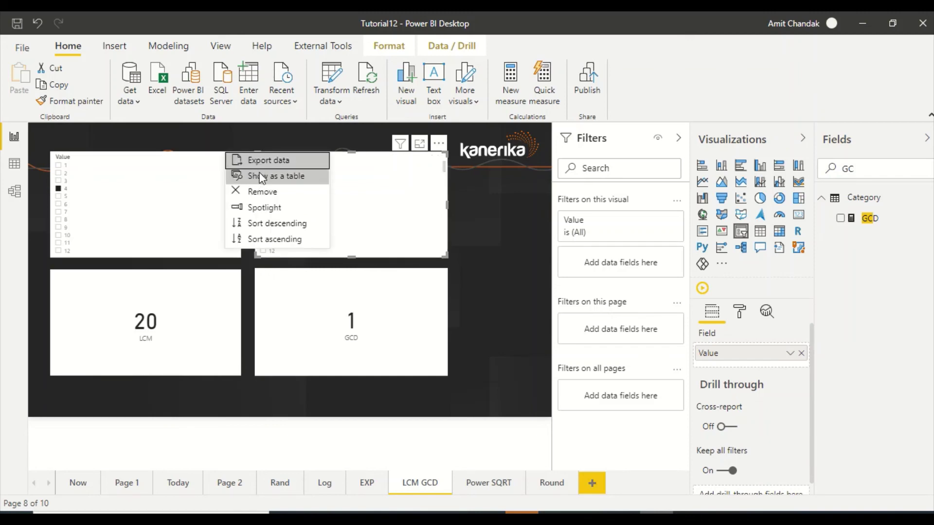
pyautogui.click(224, 158)
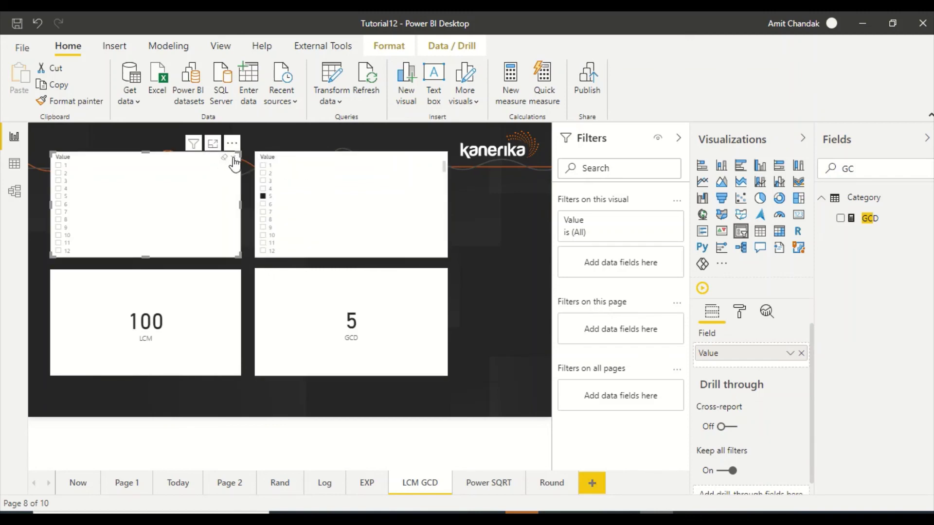
pyautogui.click(235, 158)
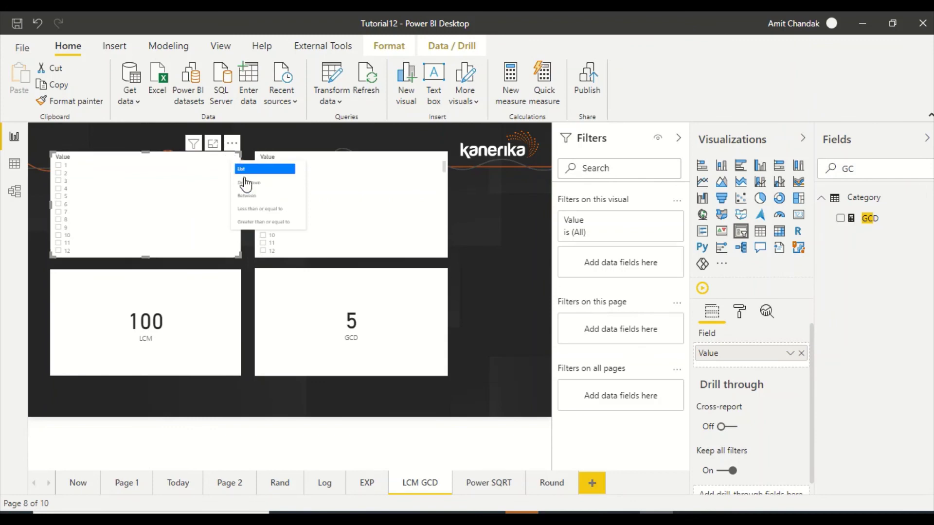
pyautogui.click(256, 209)
# Set the Series 1 slicer's upper limit to 5, and move its slider on to 29.
pyautogui.doubleClick(94, 165)
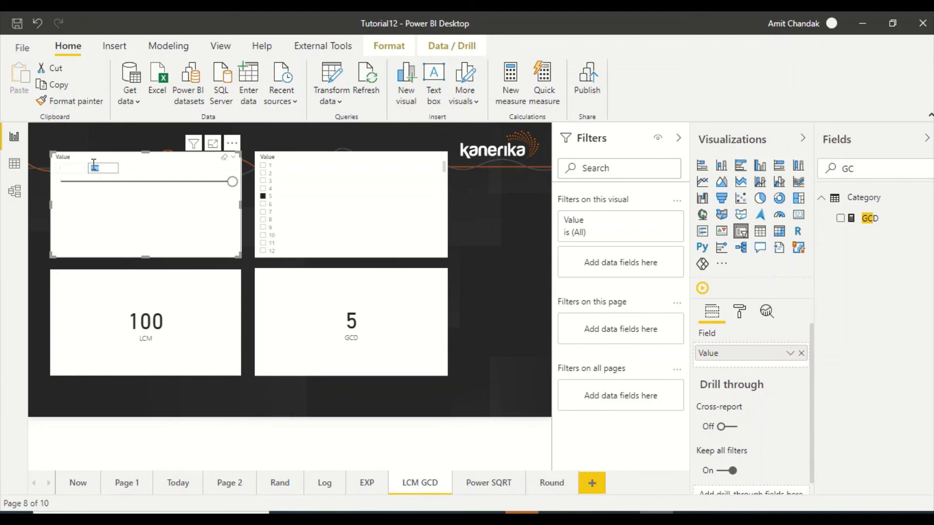
pyautogui.write('5')
pyautogui.press('Return')
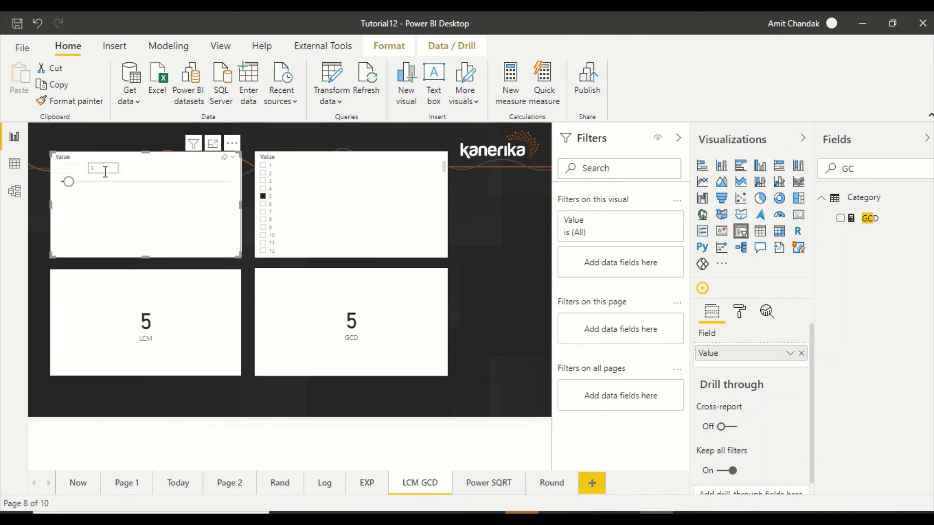
pyautogui.moveTo(69, 182); pyautogui.dragTo(120, 194)
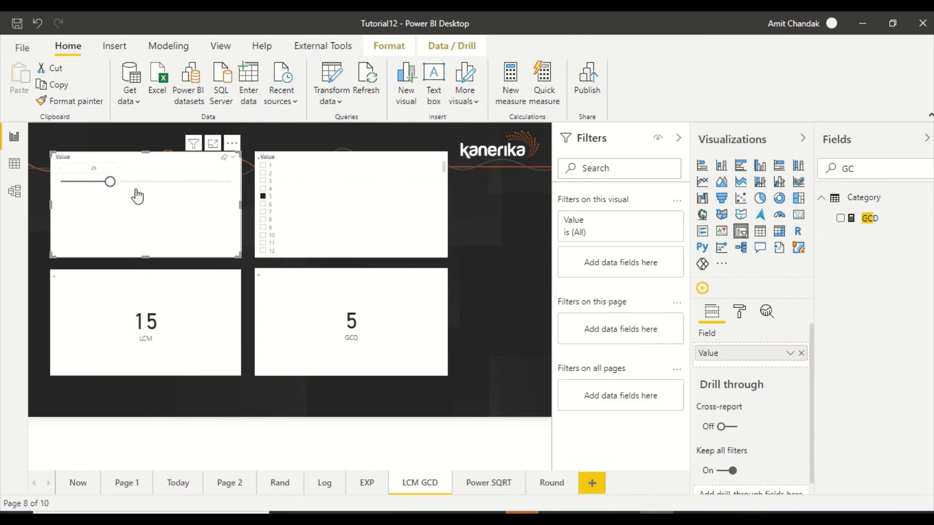
# Change the Series 2 slicer to the Less than or equal to style and move its upper limit to about 22.
pyautogui.click(439, 157)
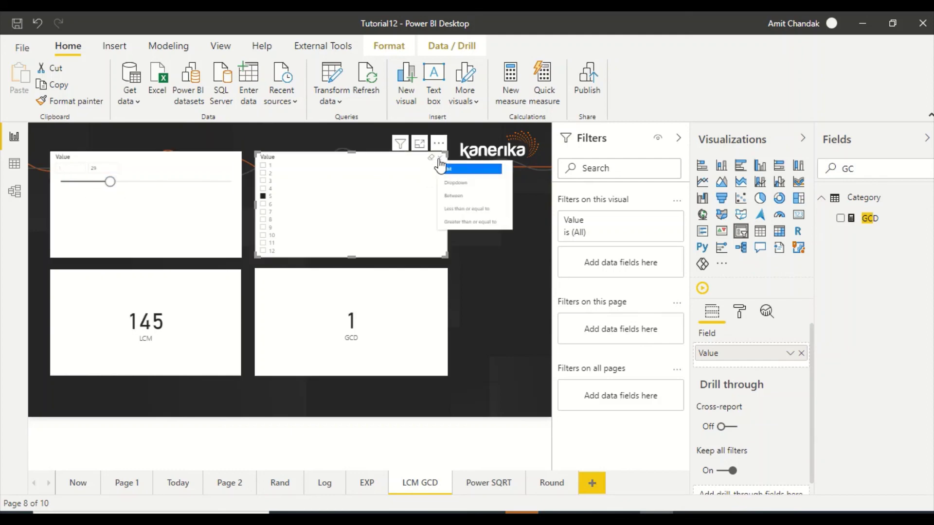
pyautogui.click(461, 209)
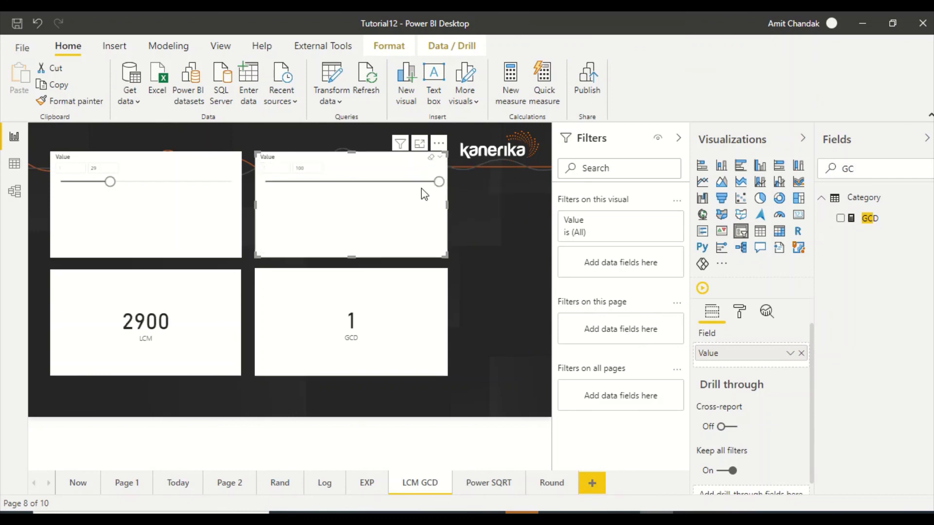
pyautogui.moveTo(439, 182); pyautogui.dragTo(306, 194)
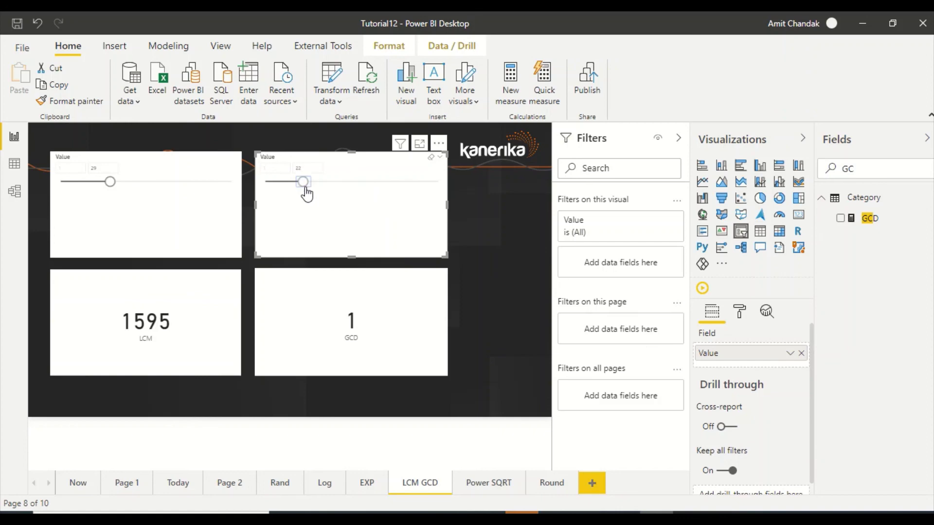